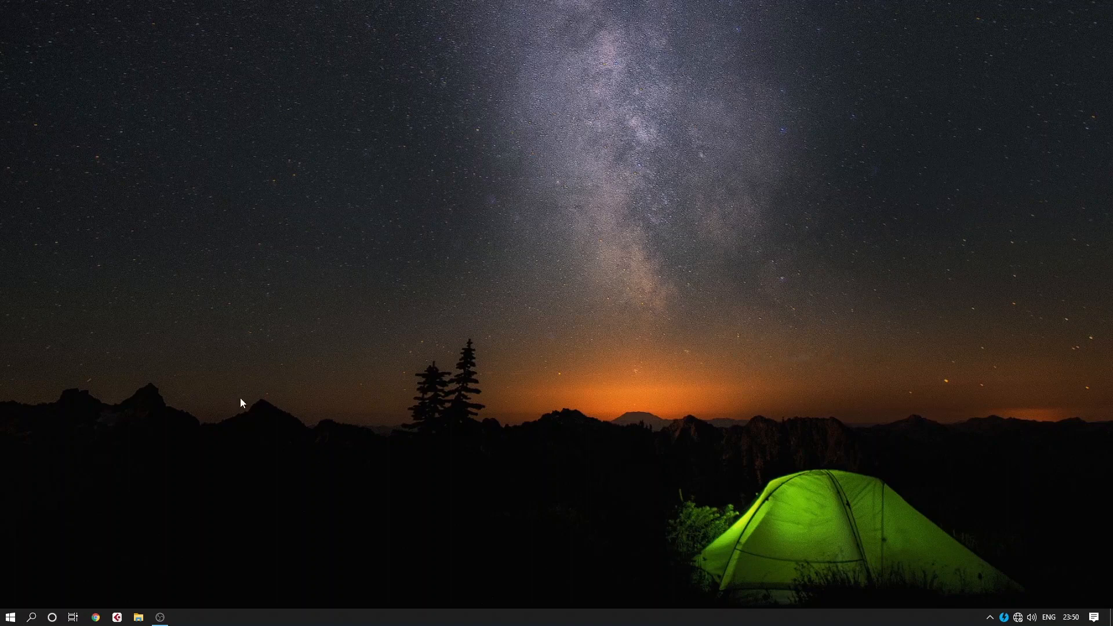
Launch Cubase Pro and reposition the Project Assistant window.
{"action": "left_click", "coordinate": [117, 617]}
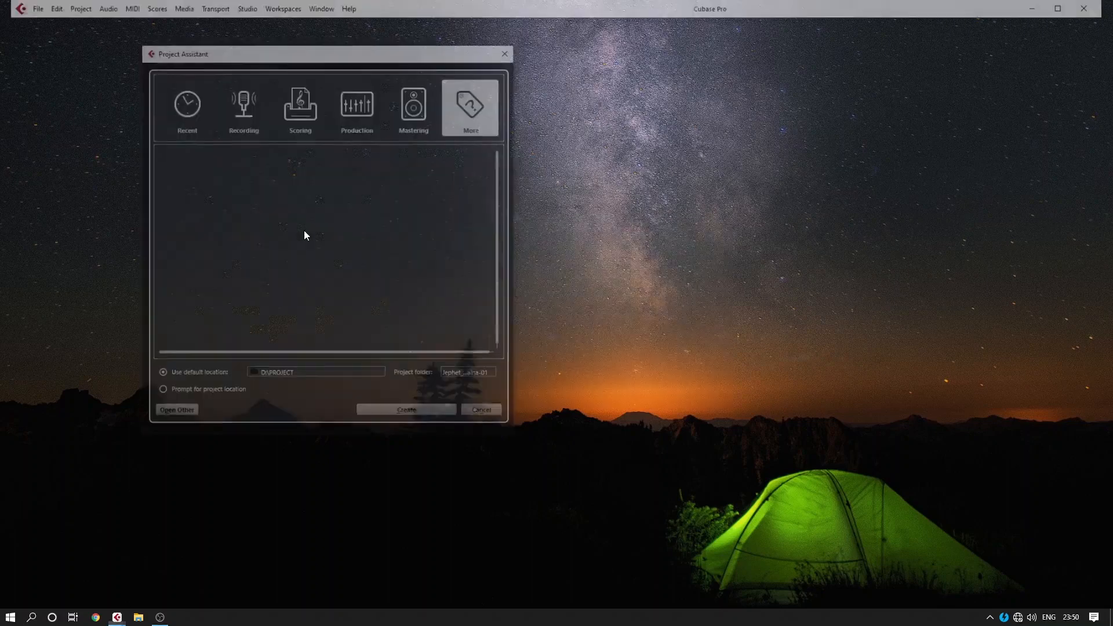
{"action": "left_click_drag", "start_coordinate": [328, 53], "coordinate": [507, 41]}
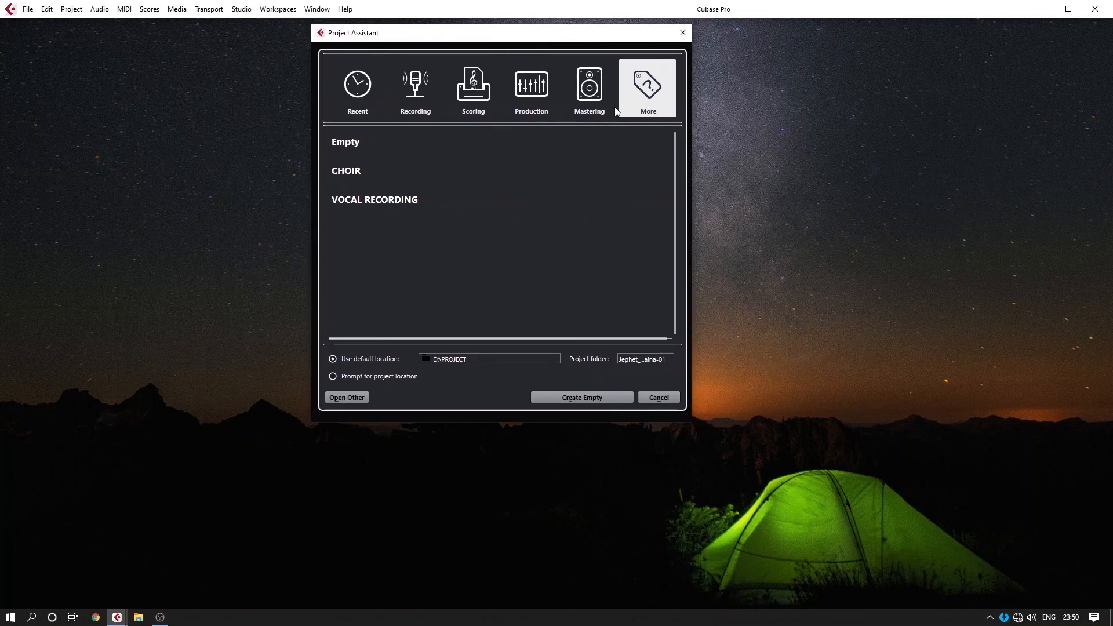
Look through the Project Assistant's recent projects and its Recording, Scoring, Production and Mastering templates.
{"action": "left_click", "coordinate": [365, 89]}
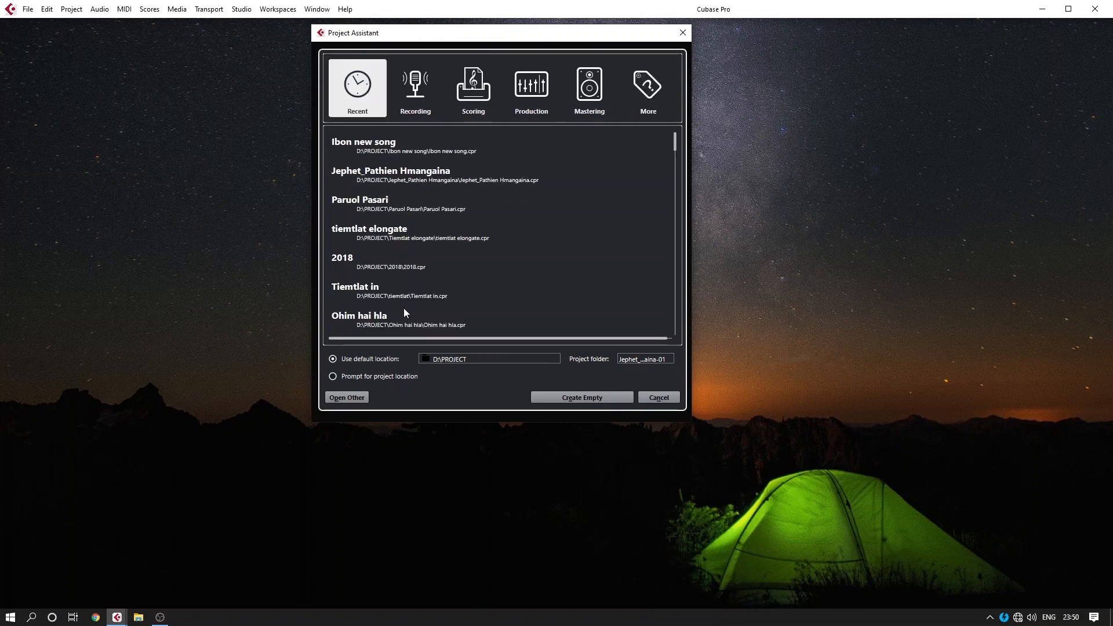
{"action": "left_click", "coordinate": [416, 90]}
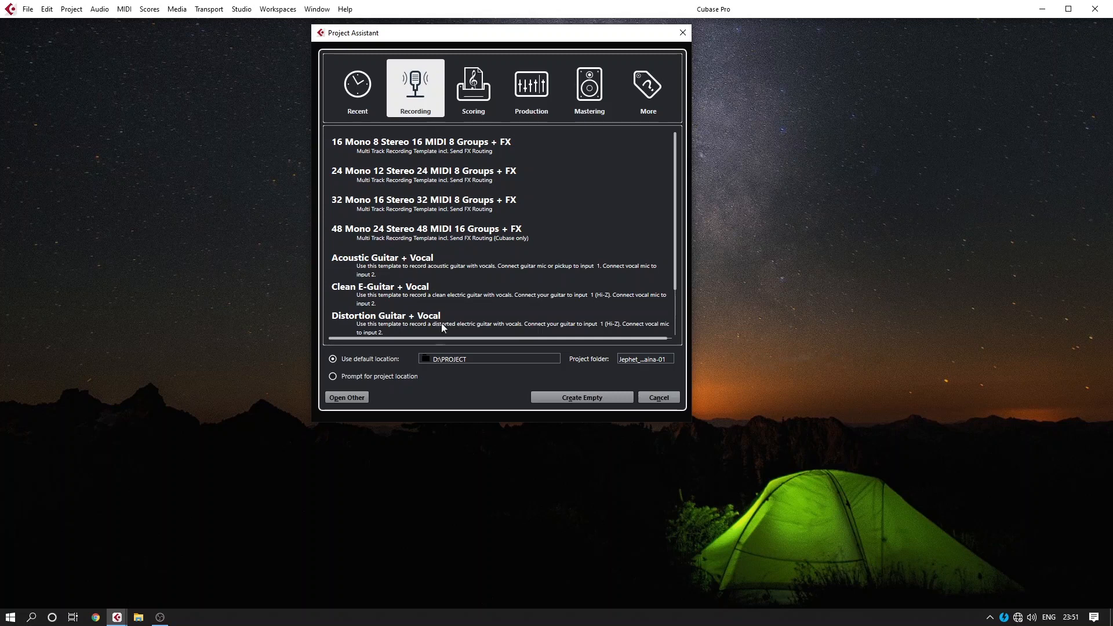
{"action": "left_click", "coordinate": [484, 82]}
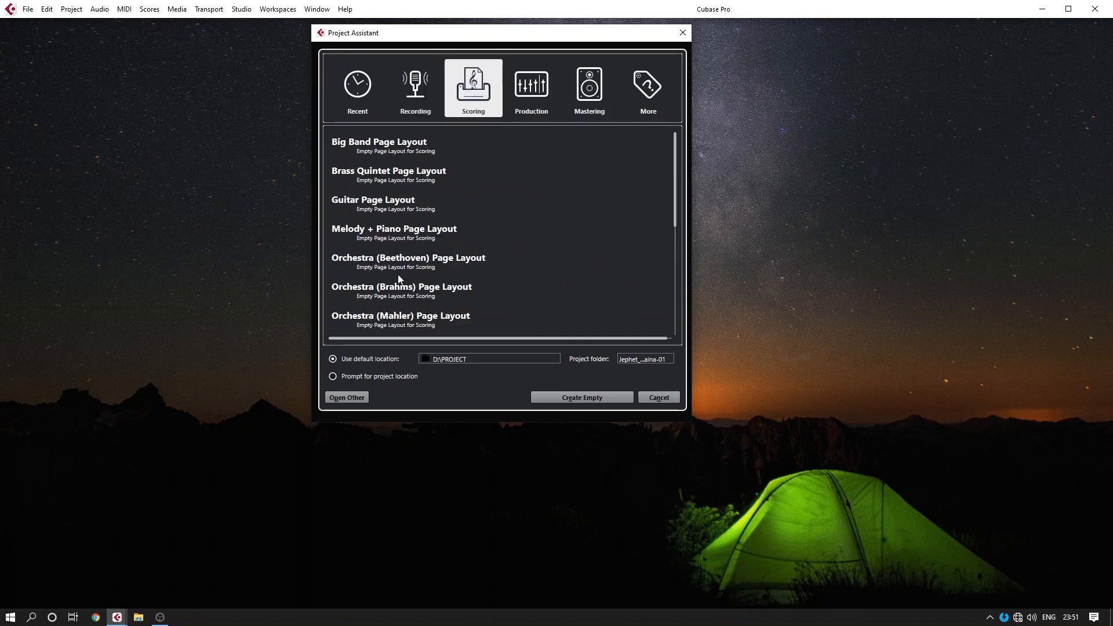
{"action": "left_click", "coordinate": [510, 95]}
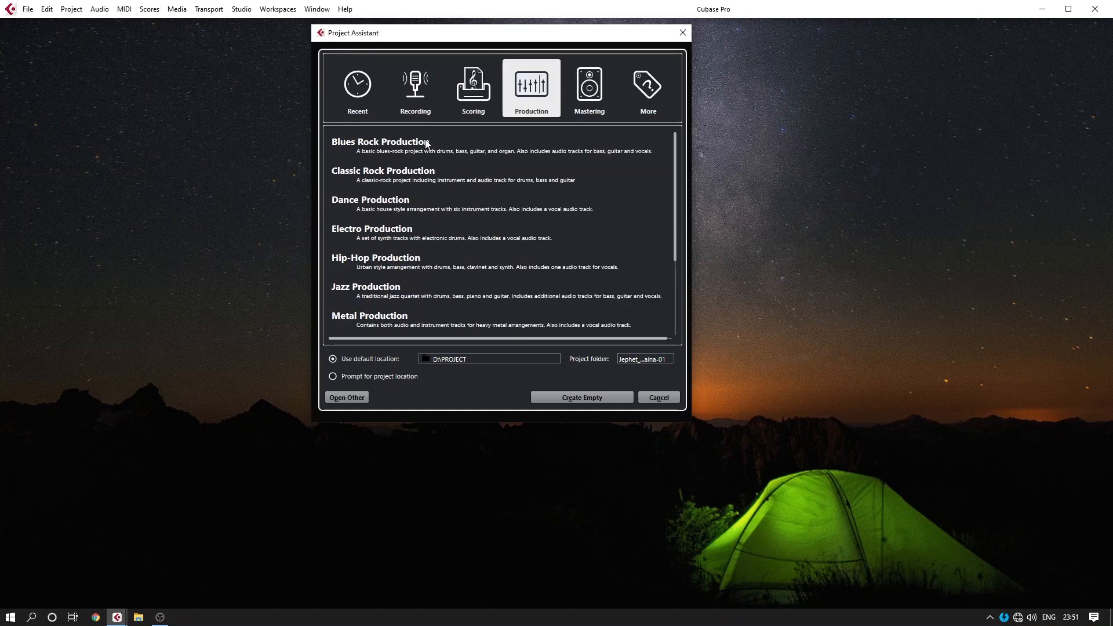
{"action": "left_click", "coordinate": [606, 88]}
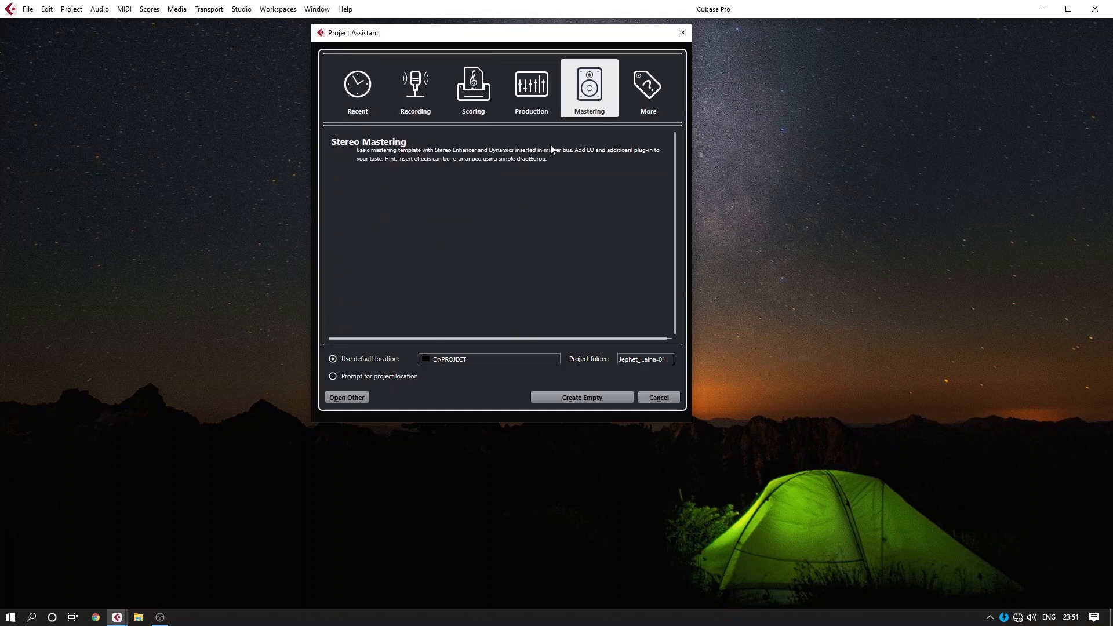
Create a project from the Empty template in the default location, with the project folder named "Prochet 1".
{"action": "left_click", "coordinate": [645, 92]}
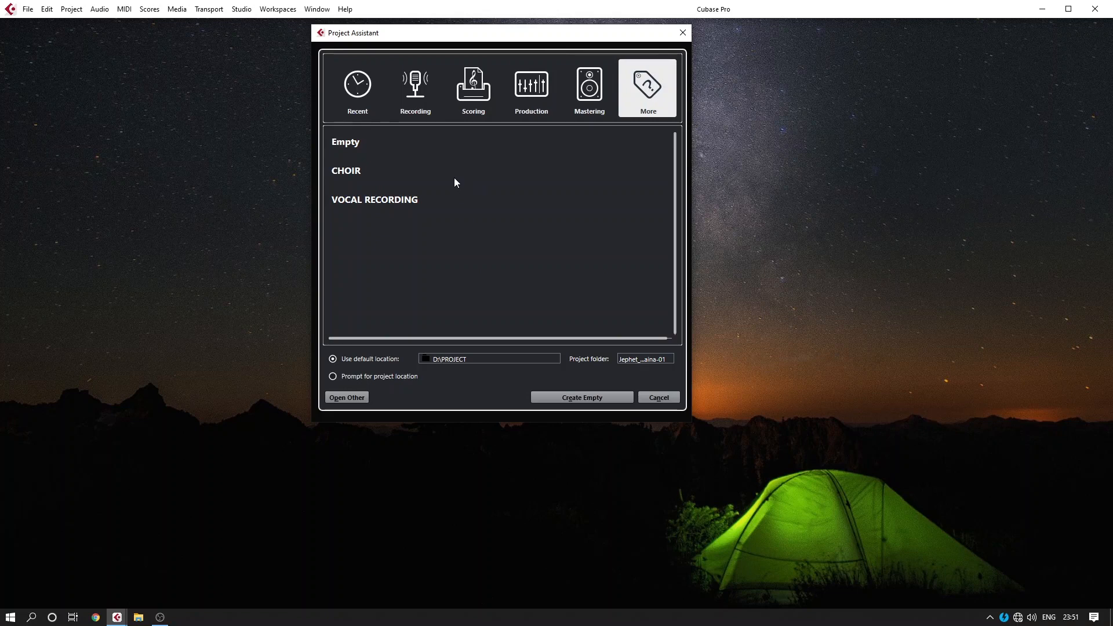
{"action": "left_click", "coordinate": [352, 144]}
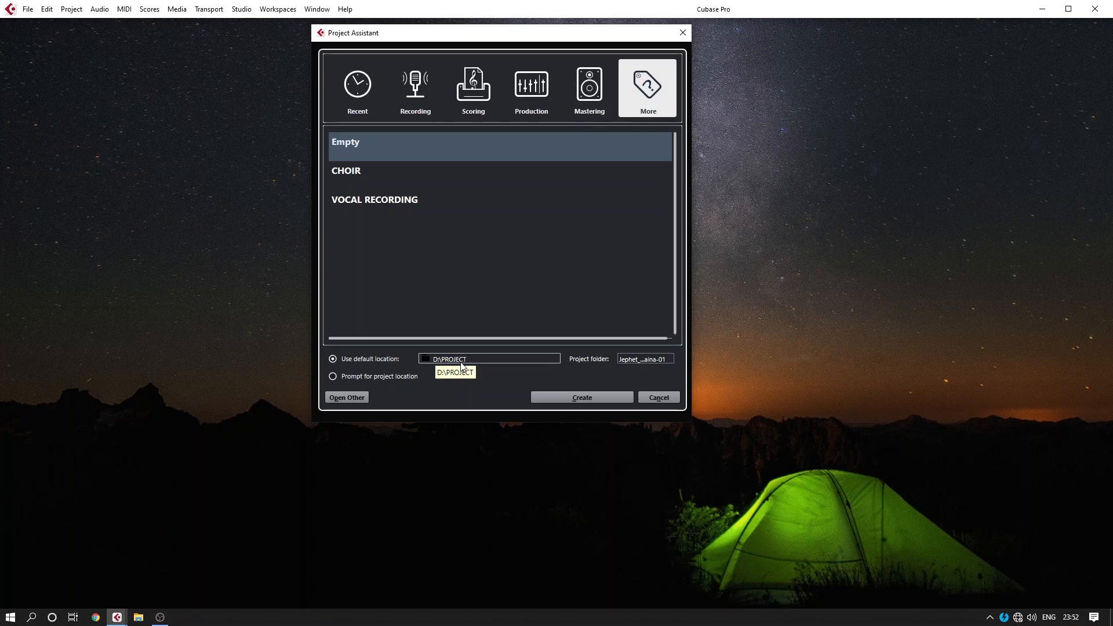
{"action": "left_click", "coordinate": [649, 361]}
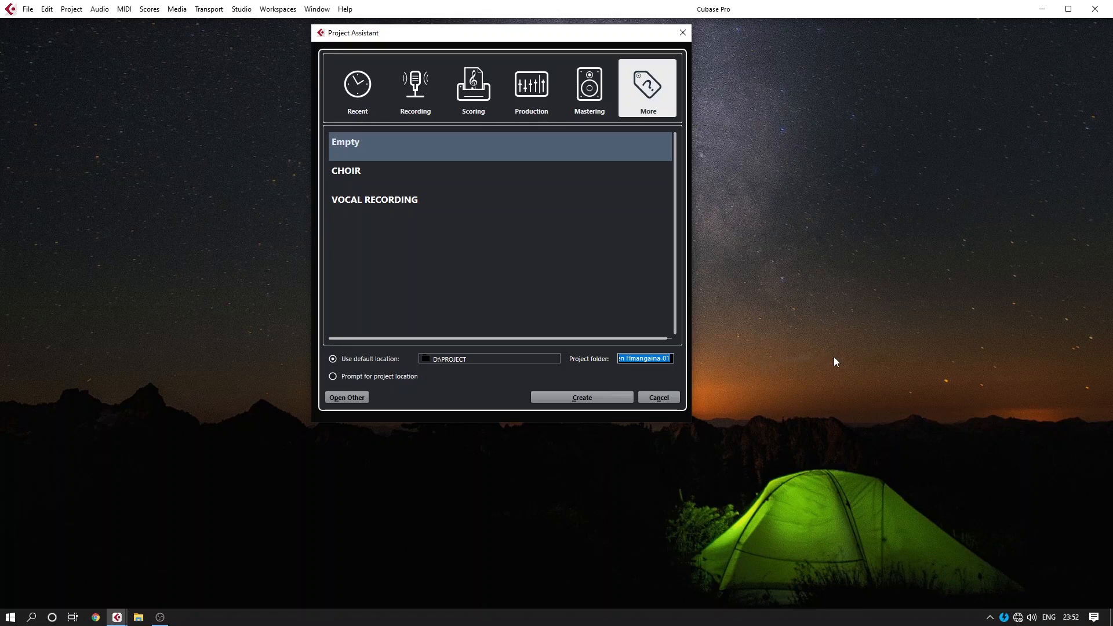
{"action": "type", "text": "Pro"}
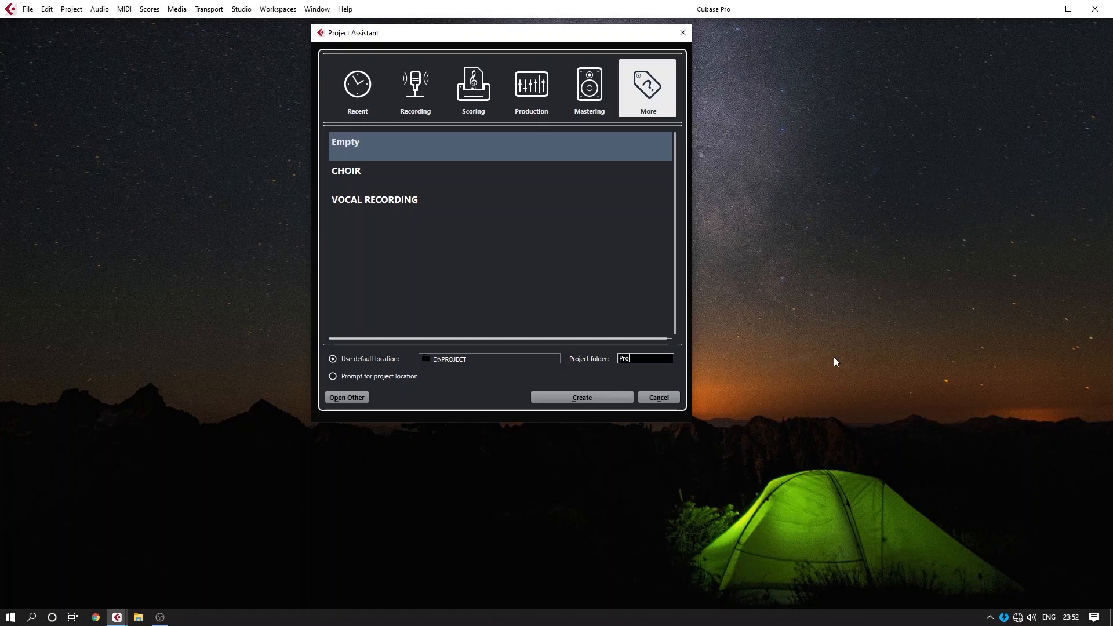
{"action": "type", "text": "chet 1"}
{"action": "key", "text": "Return"}
{"action": "left_click", "coordinate": [595, 398]}
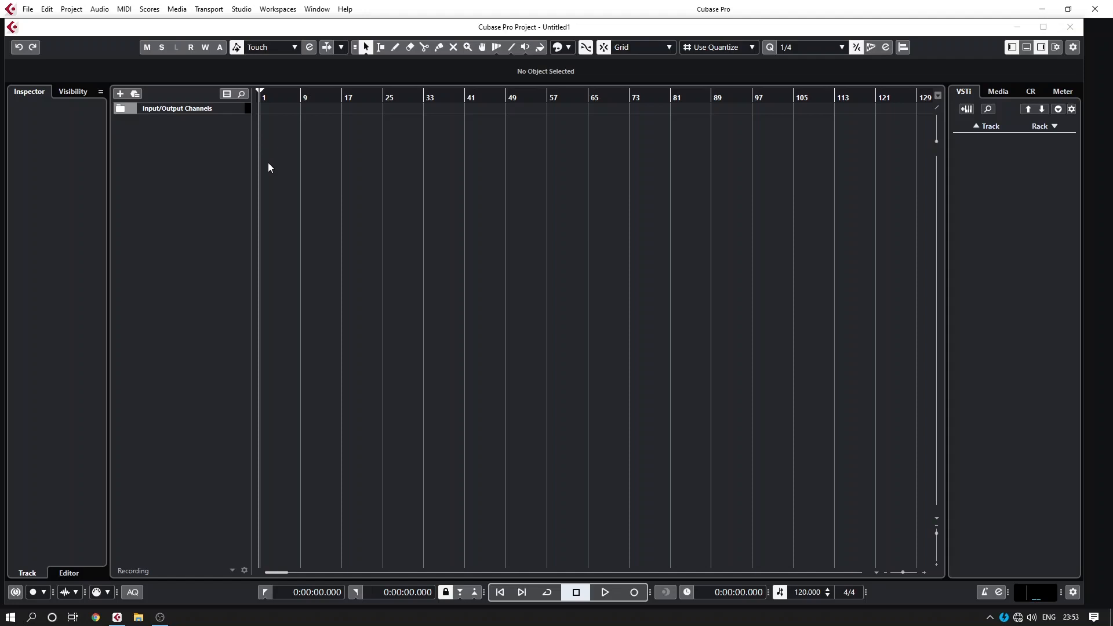
Open Audio Connections and examine the input, output, Group/FX and External FX bus setups, ending on the inputs.
{"action": "key", "text": "F4"}
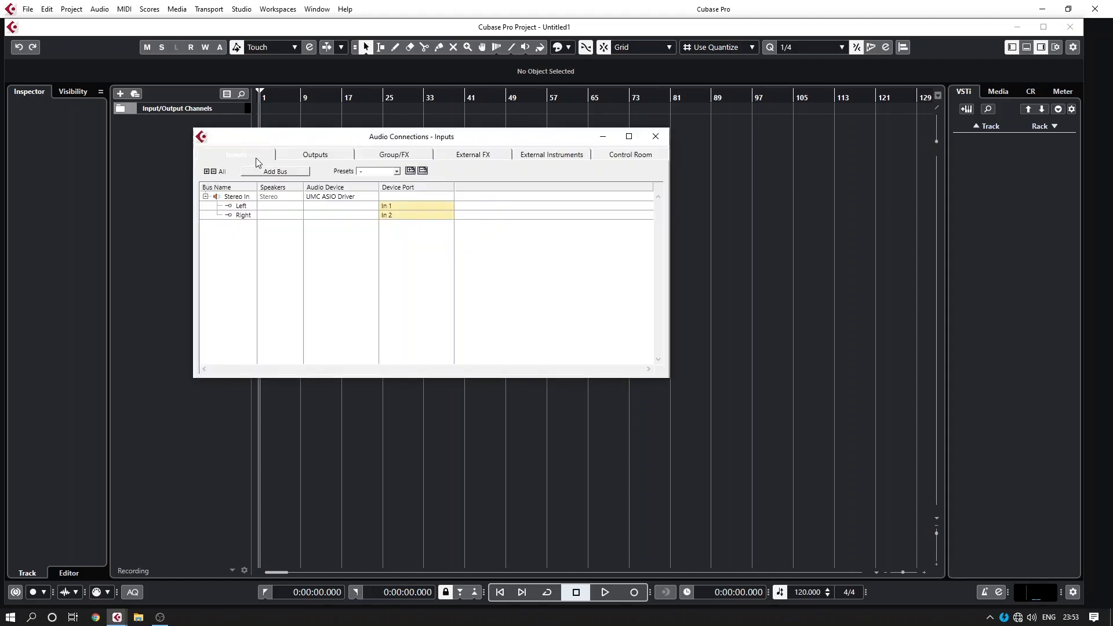
{"action": "left_click_drag", "start_coordinate": [354, 139], "coordinate": [396, 128]}
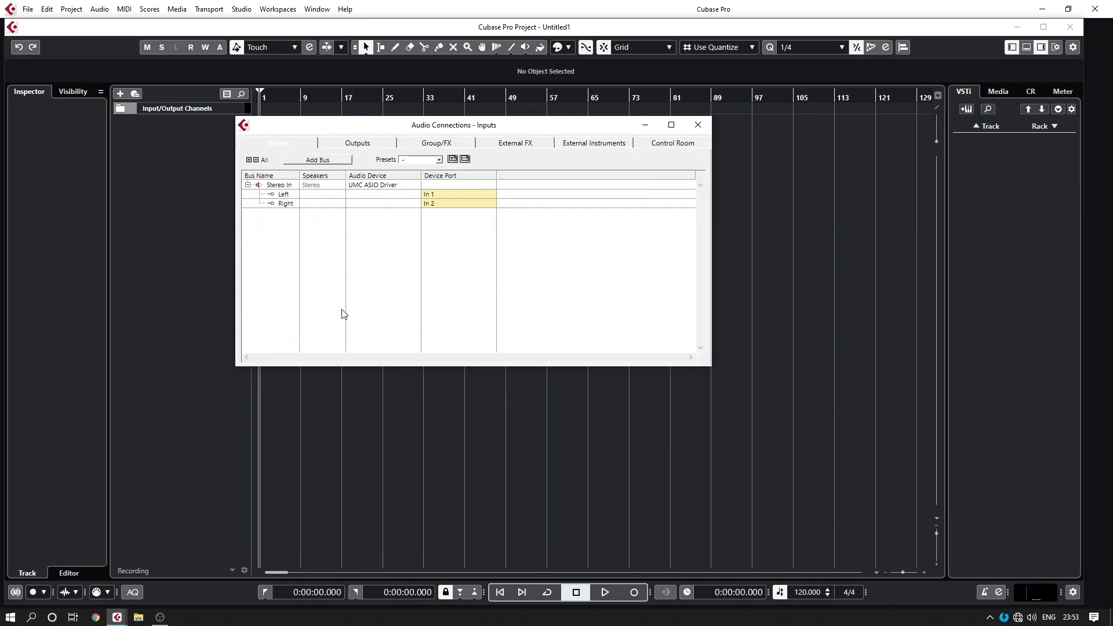
{"action": "left_click", "coordinate": [364, 145]}
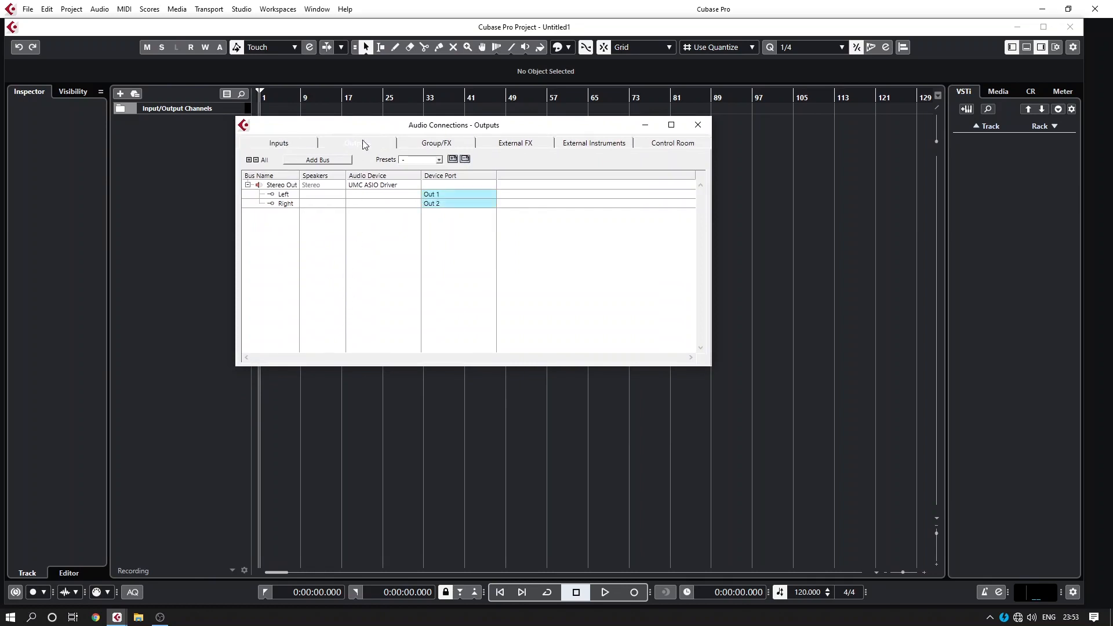
{"action": "left_click", "coordinate": [429, 145]}
{"action": "left_click", "coordinate": [523, 144]}
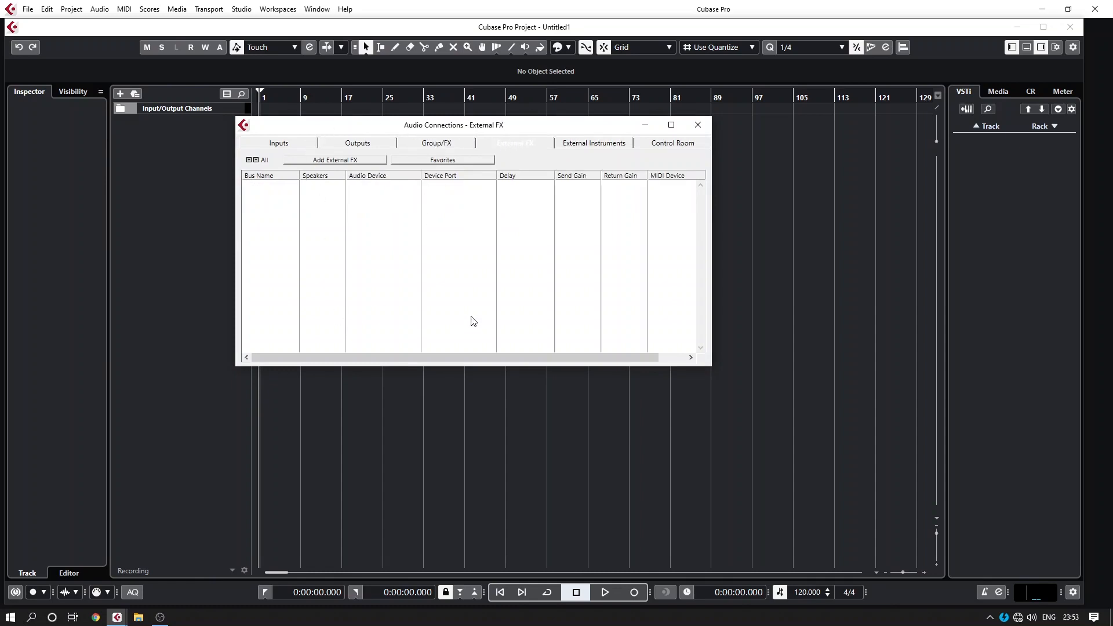
{"action": "left_click", "coordinate": [336, 145]}
{"action": "left_click", "coordinate": [279, 145]}
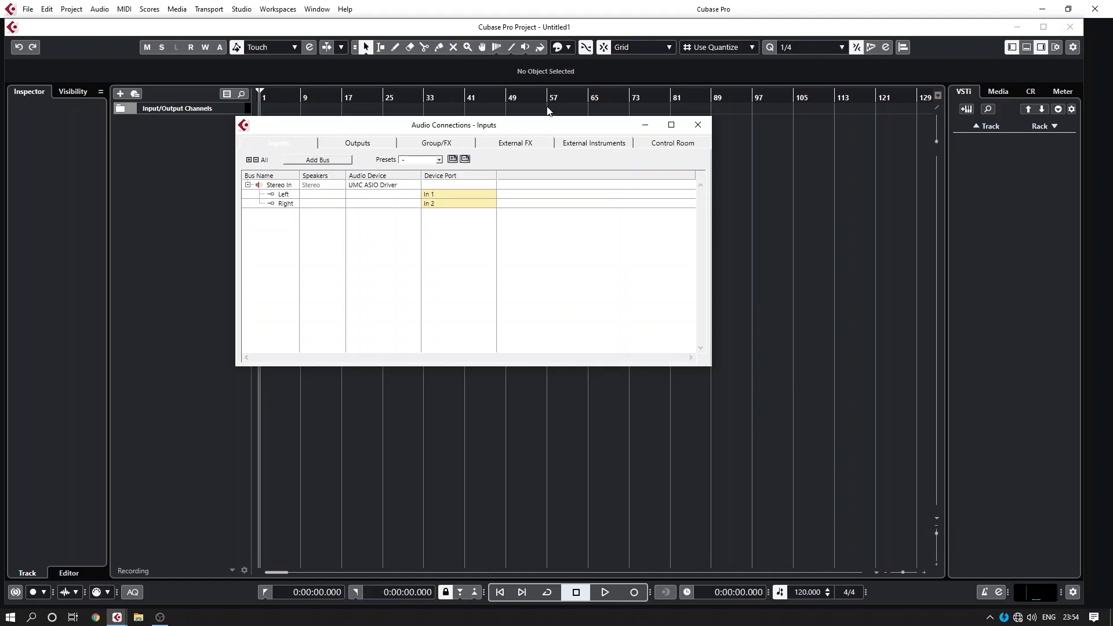
Reposition the Audio Connections window and remove the "Stereo In" input bus.
{"action": "left_click_drag", "start_coordinate": [539, 125], "coordinate": [515, 186]}
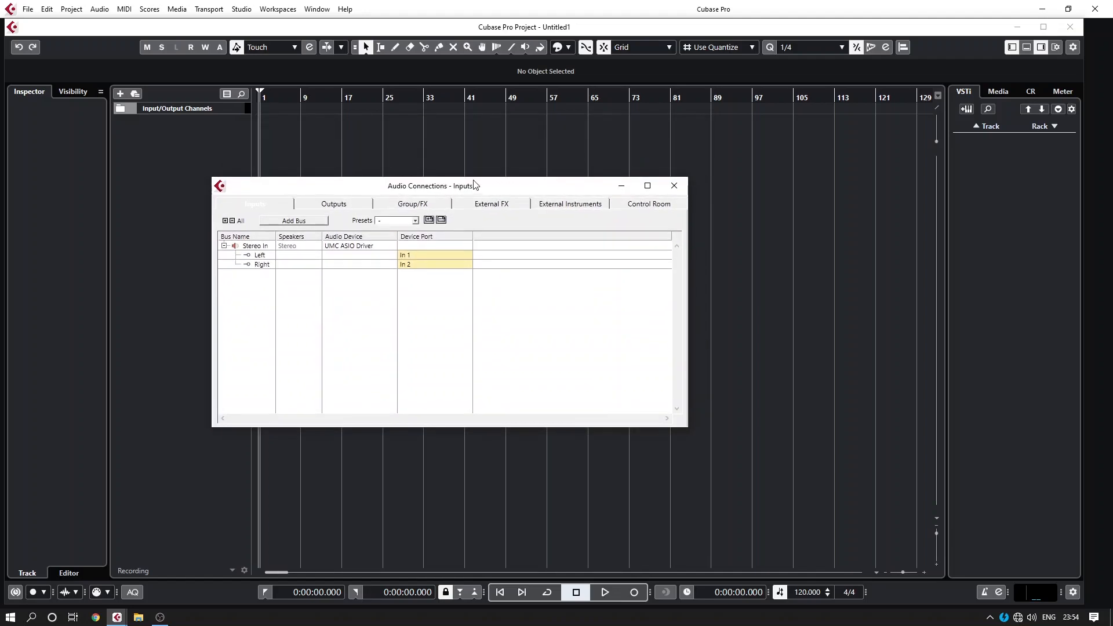
{"action": "left_click_drag", "start_coordinate": [472, 185], "coordinate": [505, 80]}
{"action": "left_click_drag", "start_coordinate": [354, 80], "coordinate": [380, 155]}
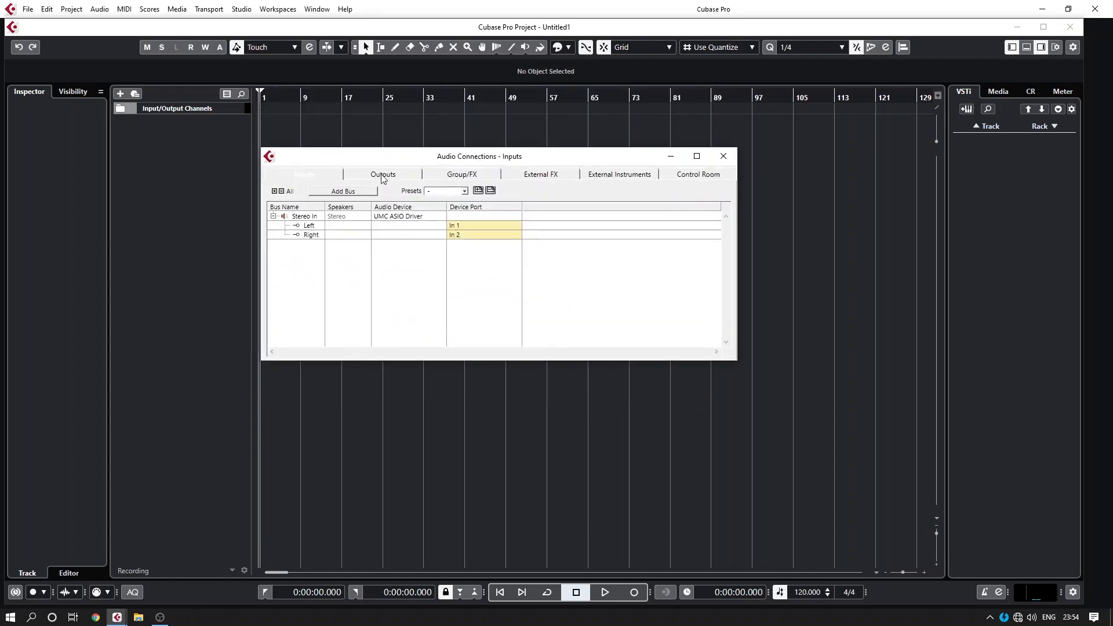
{"action": "right_click", "coordinate": [302, 223]}
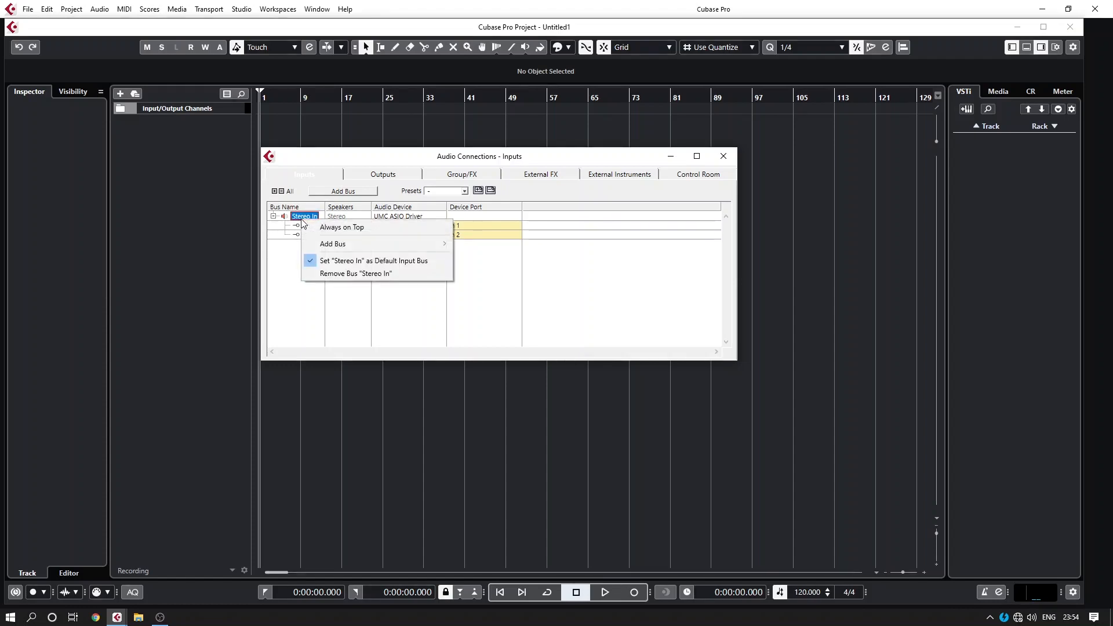
{"action": "left_click", "coordinate": [372, 276]}
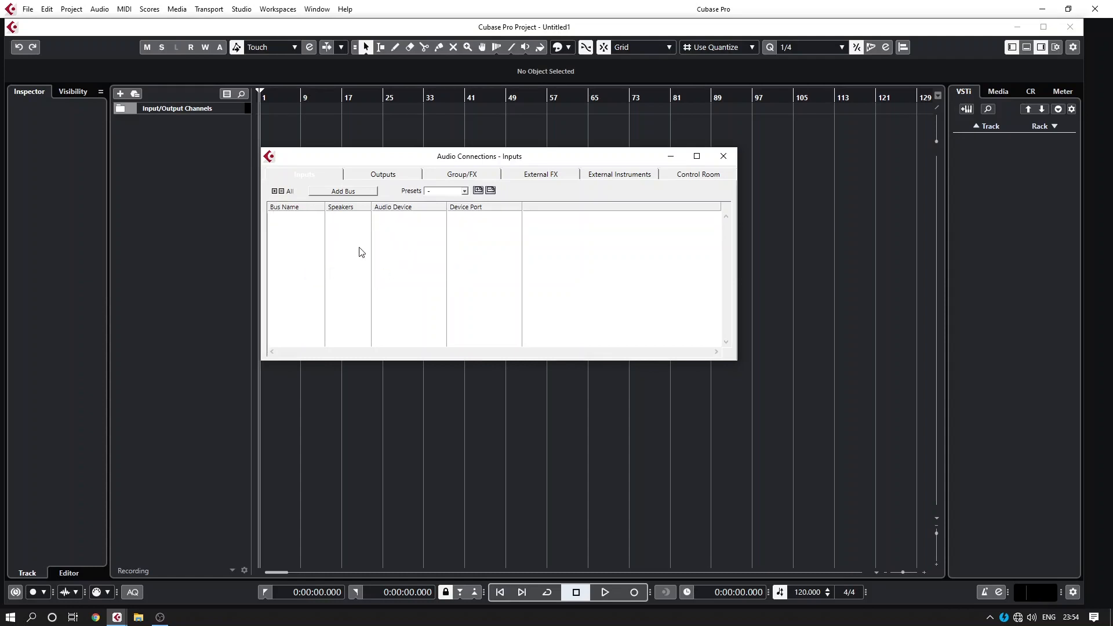
Add one input bus with the Mono configuration, leaving its bus name blank.
{"action": "left_click", "coordinate": [359, 196]}
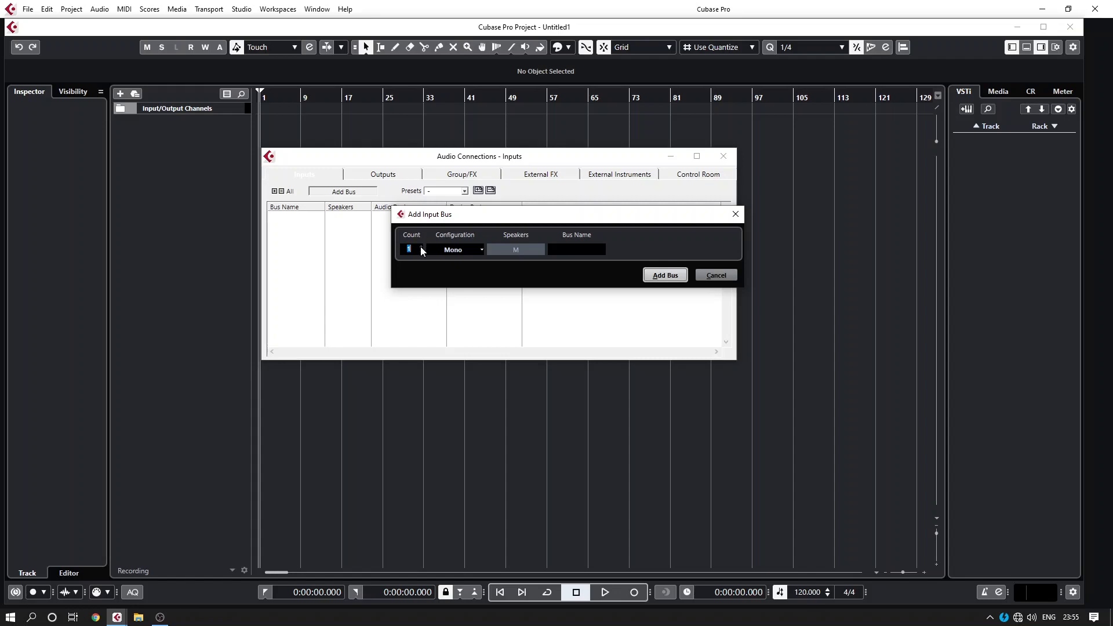
{"action": "left_click_drag", "start_coordinate": [572, 217], "coordinate": [487, 194]}
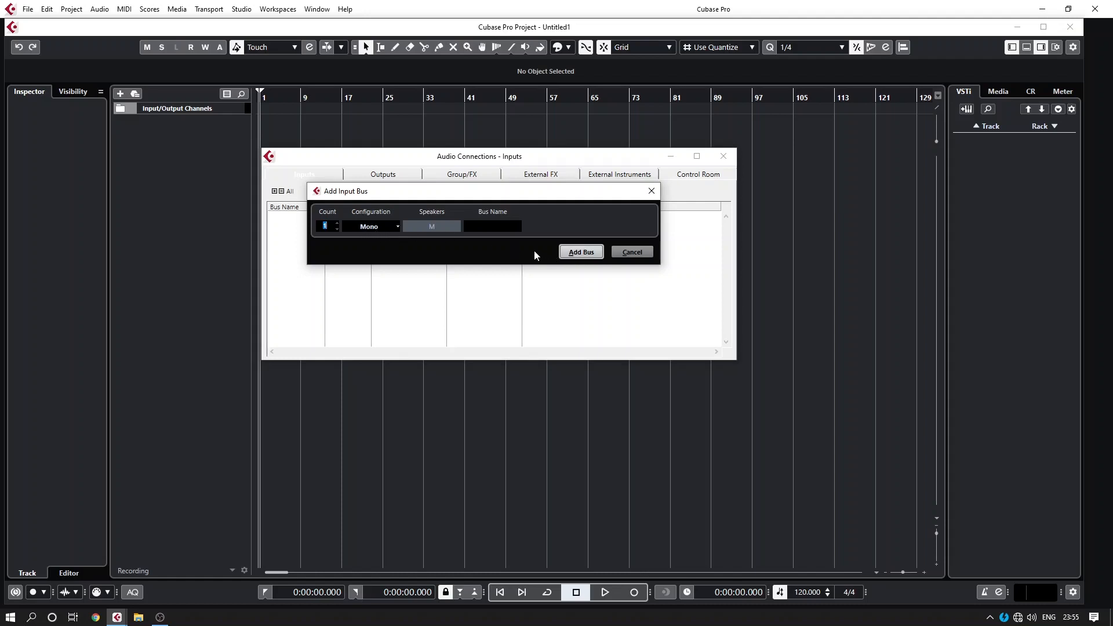
{"action": "left_click", "coordinate": [582, 253]}
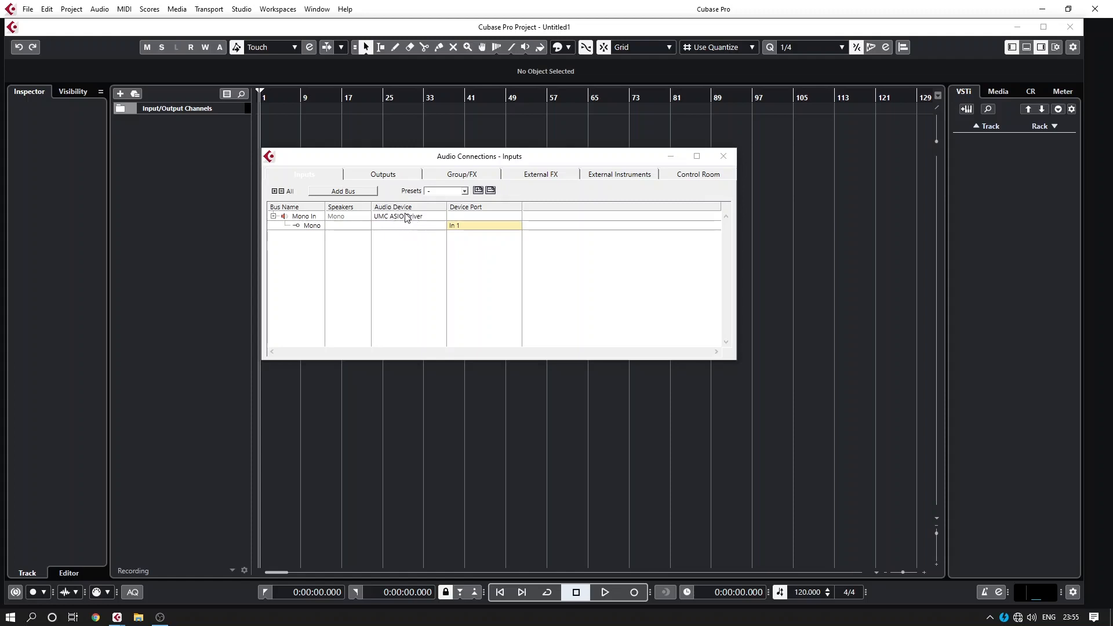
Assign the mono input bus to device port In 3 and close Audio Connections.
{"action": "left_click", "coordinate": [470, 228]}
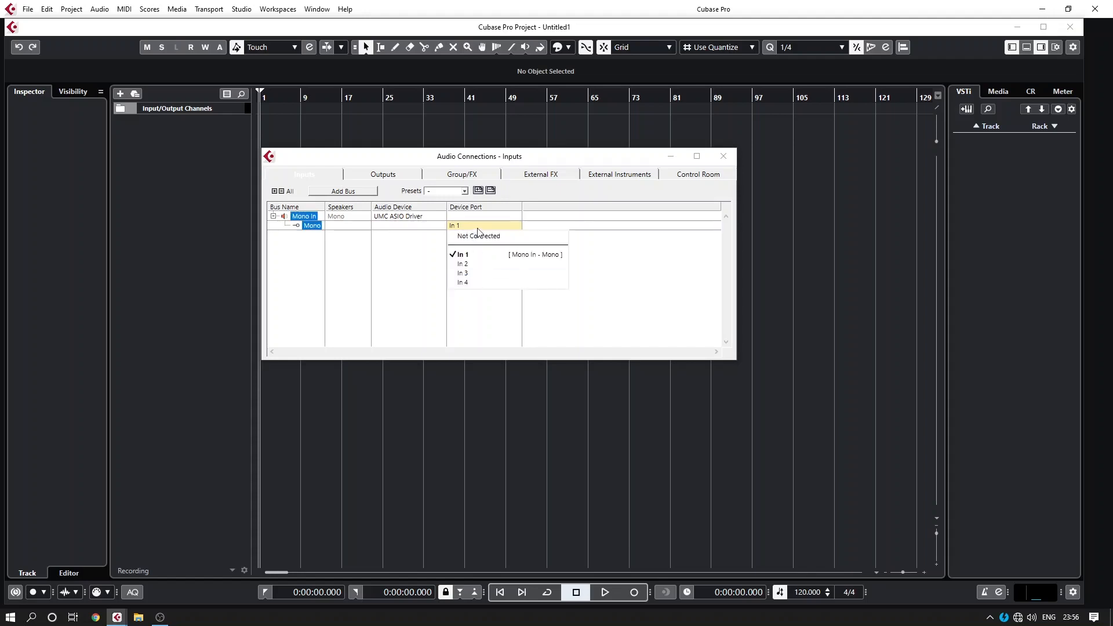
{"action": "left_click", "coordinate": [662, 293]}
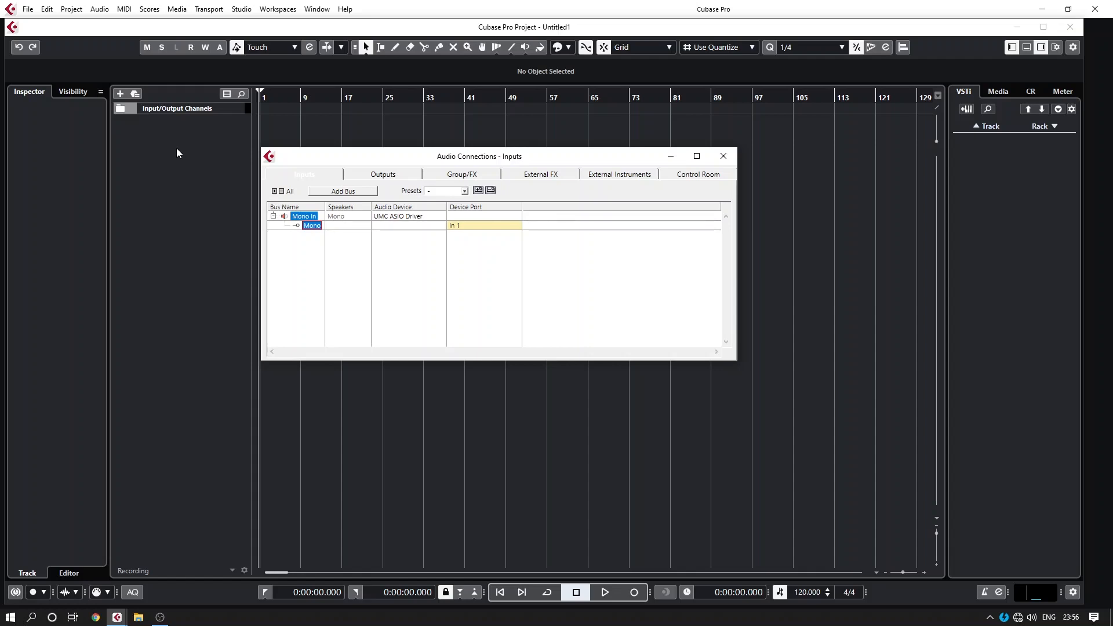
{"action": "left_click", "coordinate": [481, 226]}
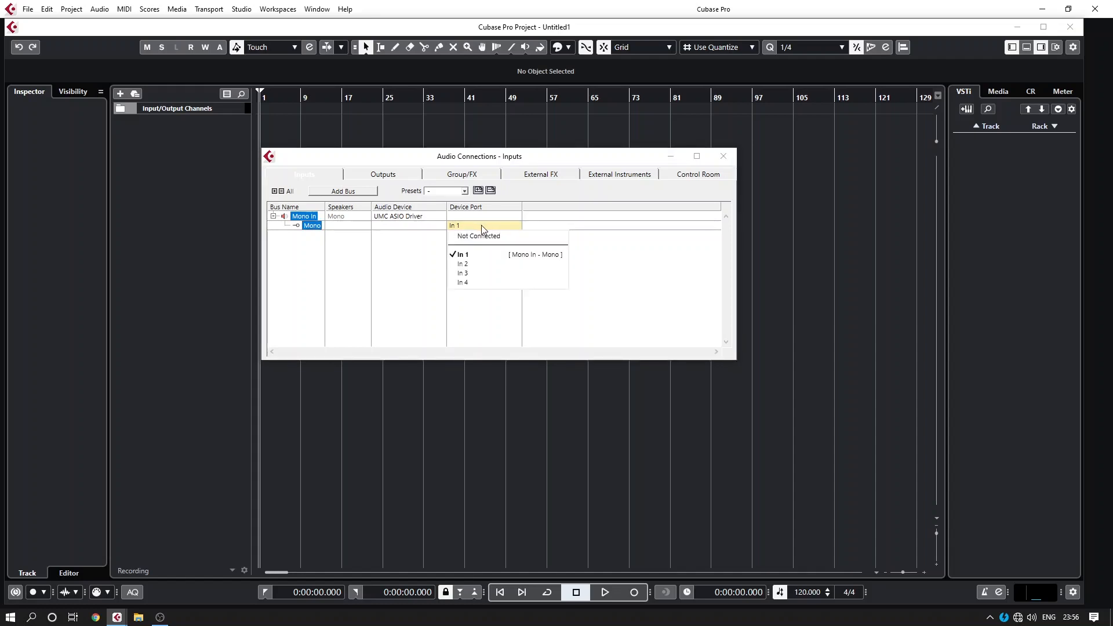
{"action": "left_click", "coordinate": [522, 273]}
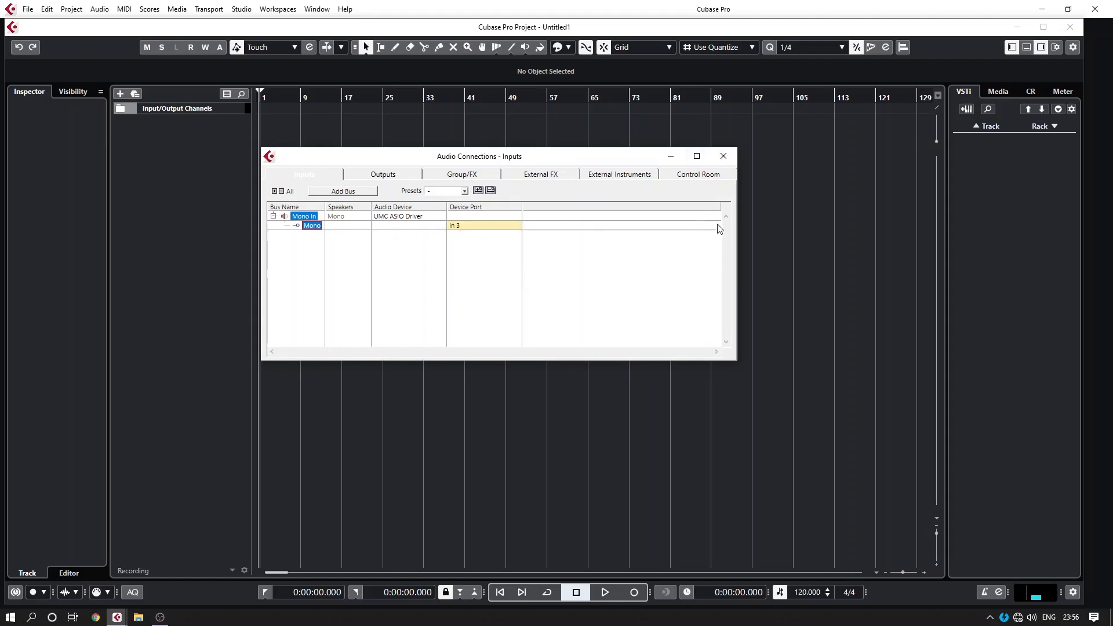
{"action": "left_click", "coordinate": [723, 159]}
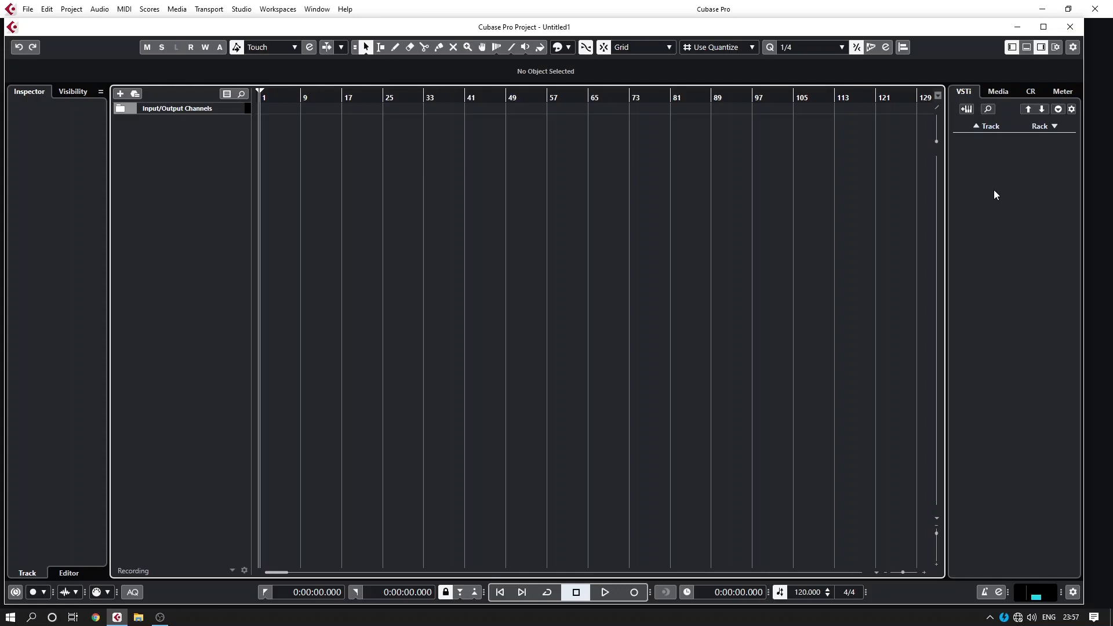
Review the Media, Control Room and Meter views, and briefly show the MixConsole.
{"action": "left_click", "coordinate": [1000, 96]}
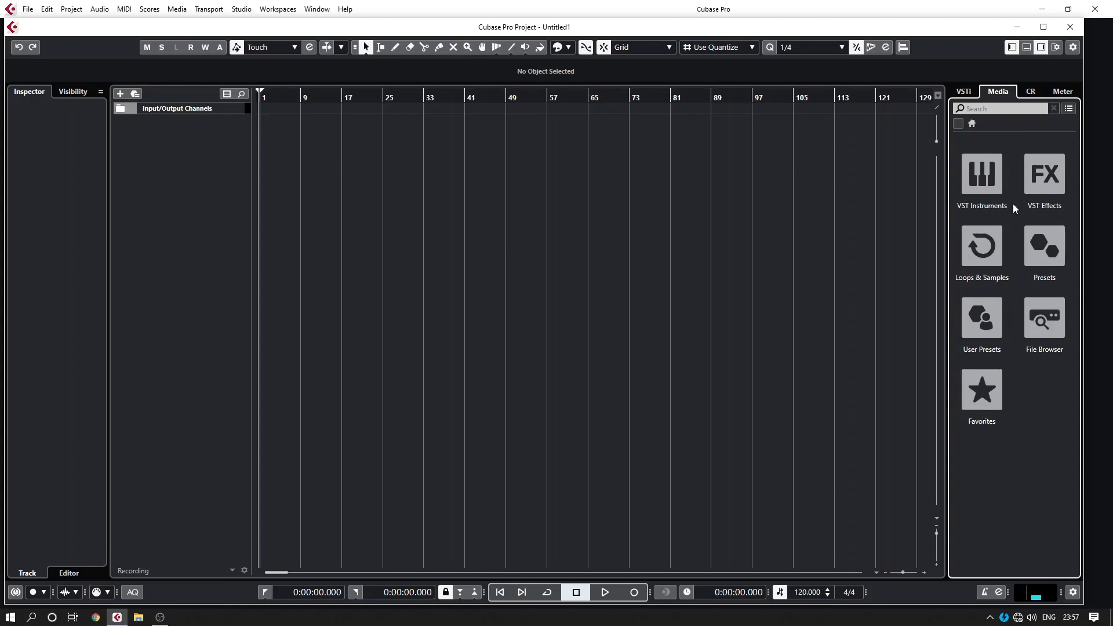
{"action": "left_click", "coordinate": [1027, 94]}
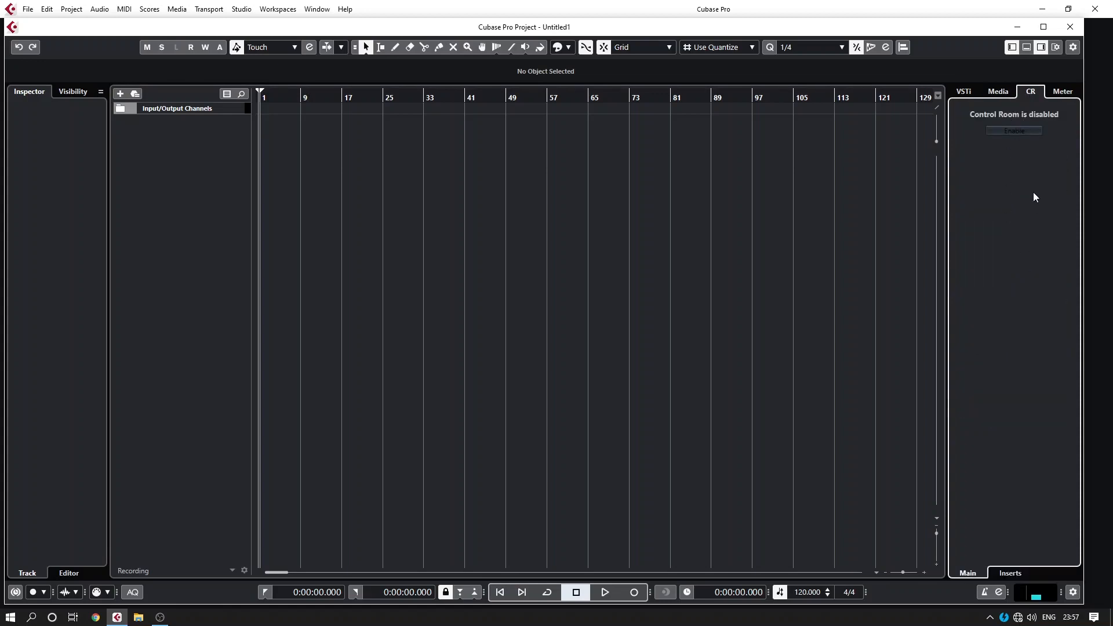
{"action": "left_click", "coordinate": [1060, 92]}
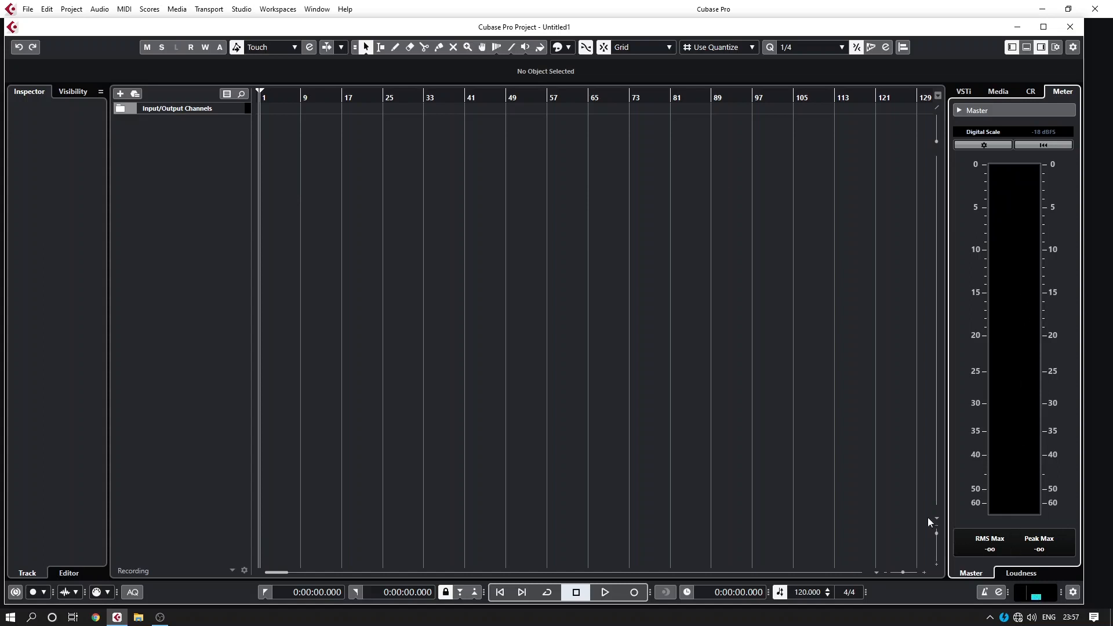
{"action": "key", "text": "F3"}
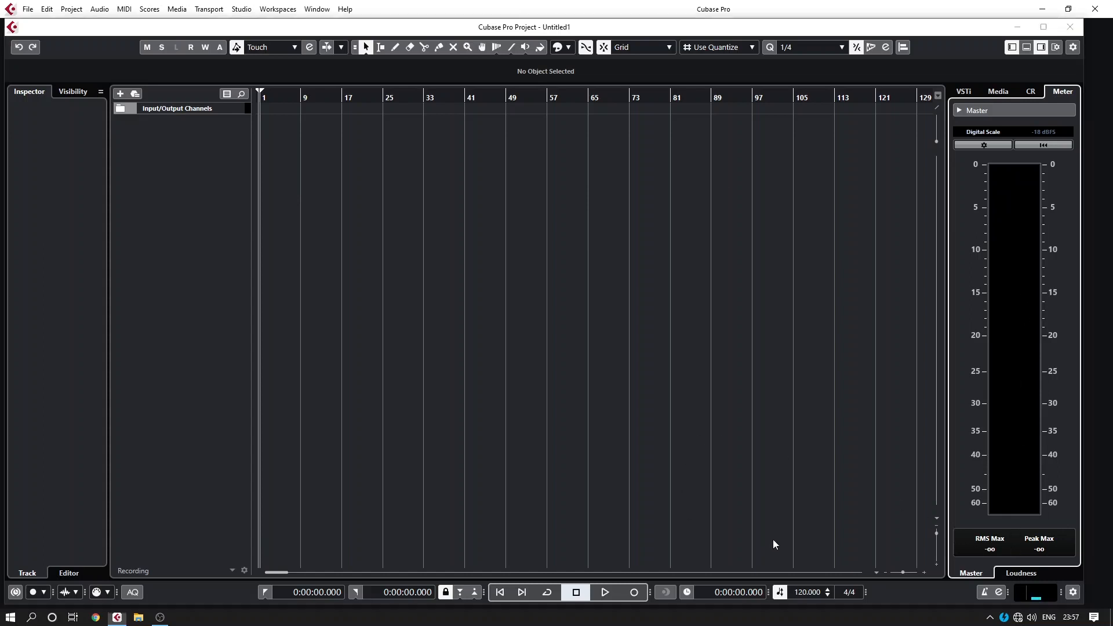
{"action": "key", "text": "F3"}
{"action": "left_click", "coordinate": [200, 169]}
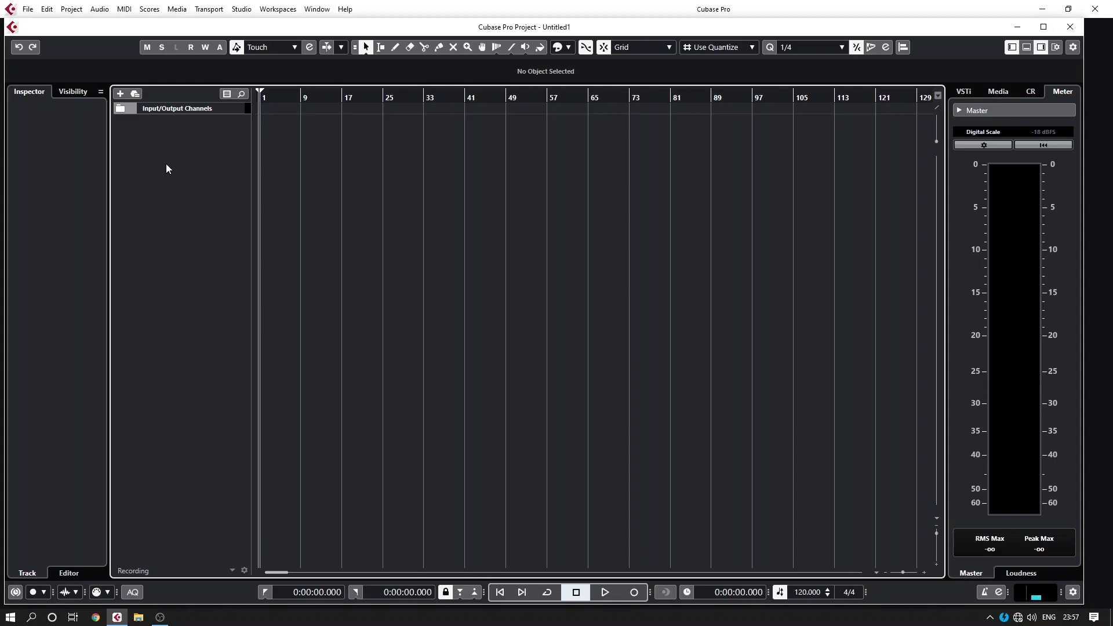
{"action": "right_click", "coordinate": [131, 143]}
{"action": "right_click", "coordinate": [228, 127]}
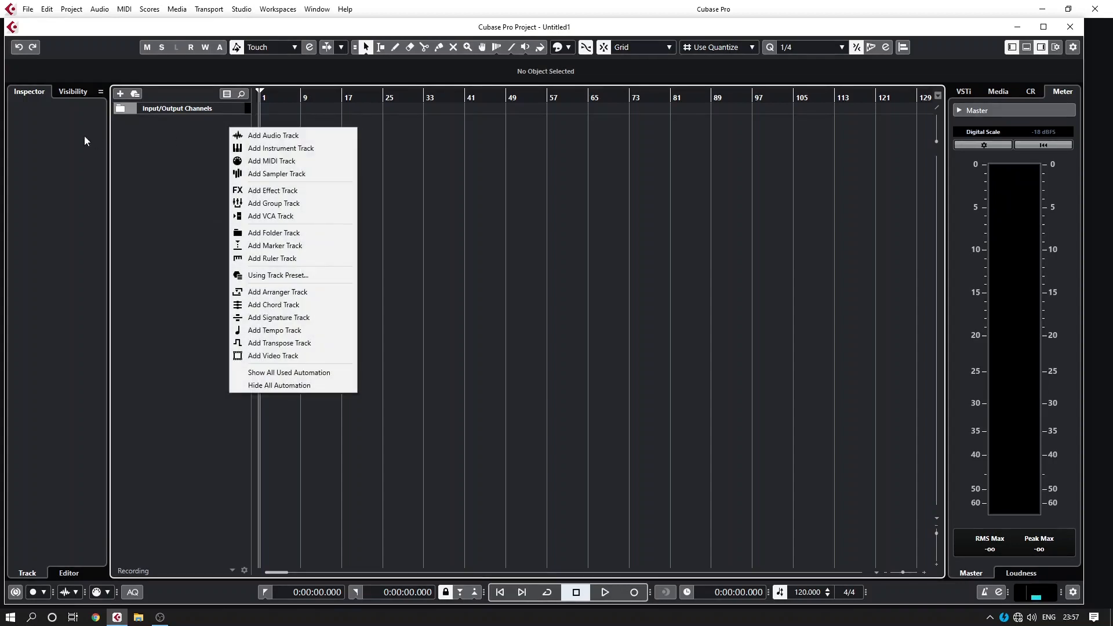
{"action": "left_click", "coordinate": [164, 136]}
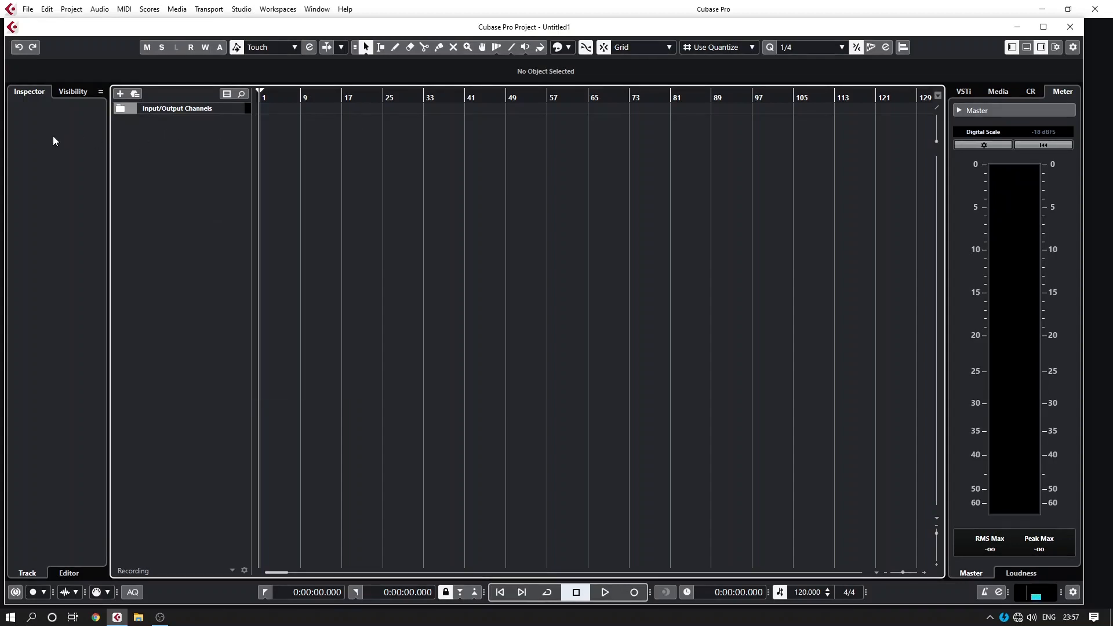
Add one mono audio track named "Take 1" with Mono In as its input and Stereo Out as its output.
{"action": "right_click", "coordinate": [207, 180]}
{"action": "right_click", "coordinate": [143, 150]}
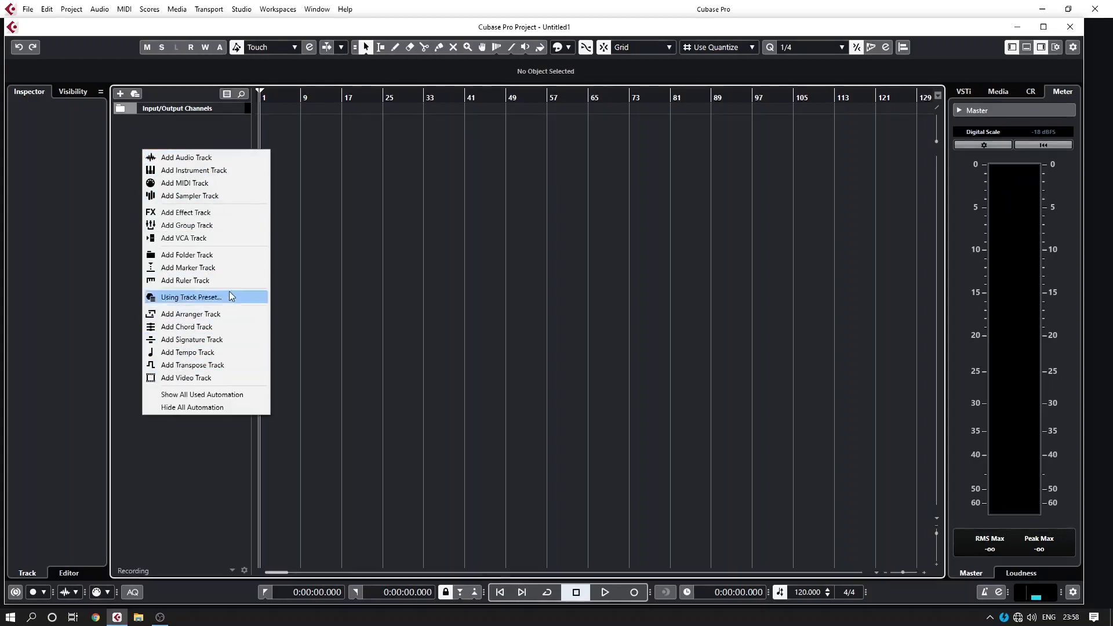
{"action": "left_click", "coordinate": [233, 158]}
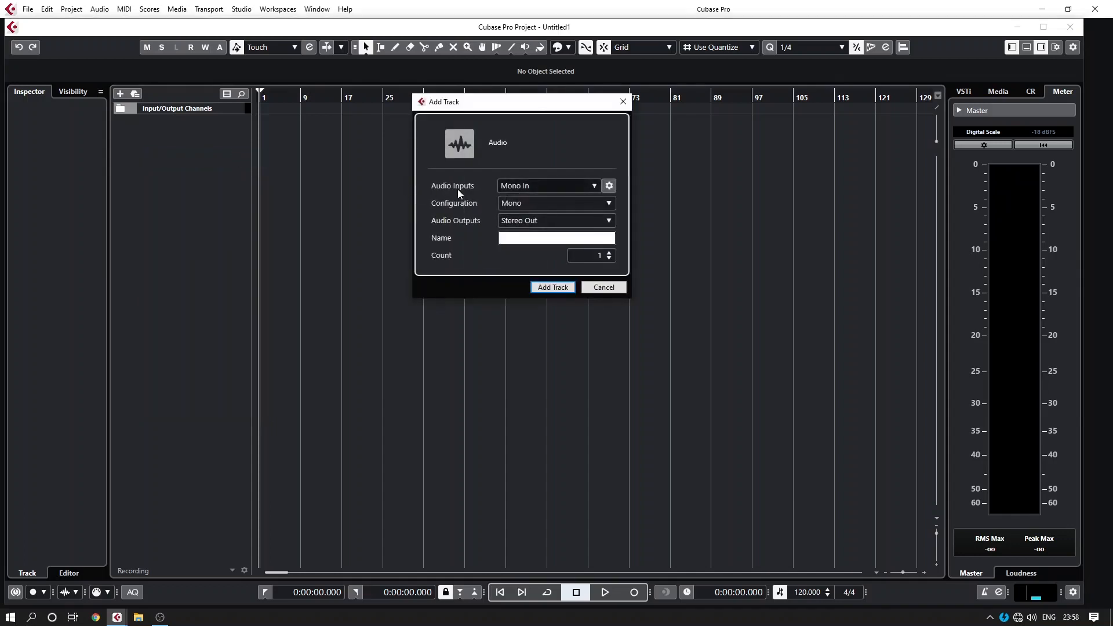
{"action": "left_click", "coordinate": [515, 187]}
{"action": "left_click", "coordinate": [516, 188]}
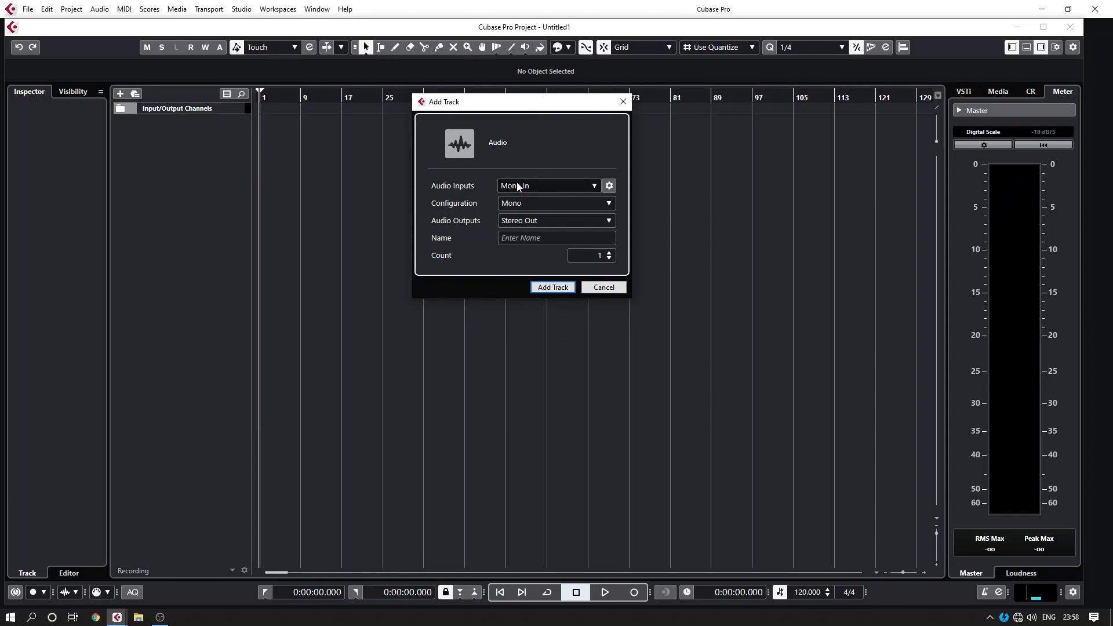
{"action": "left_click", "coordinate": [515, 239]}
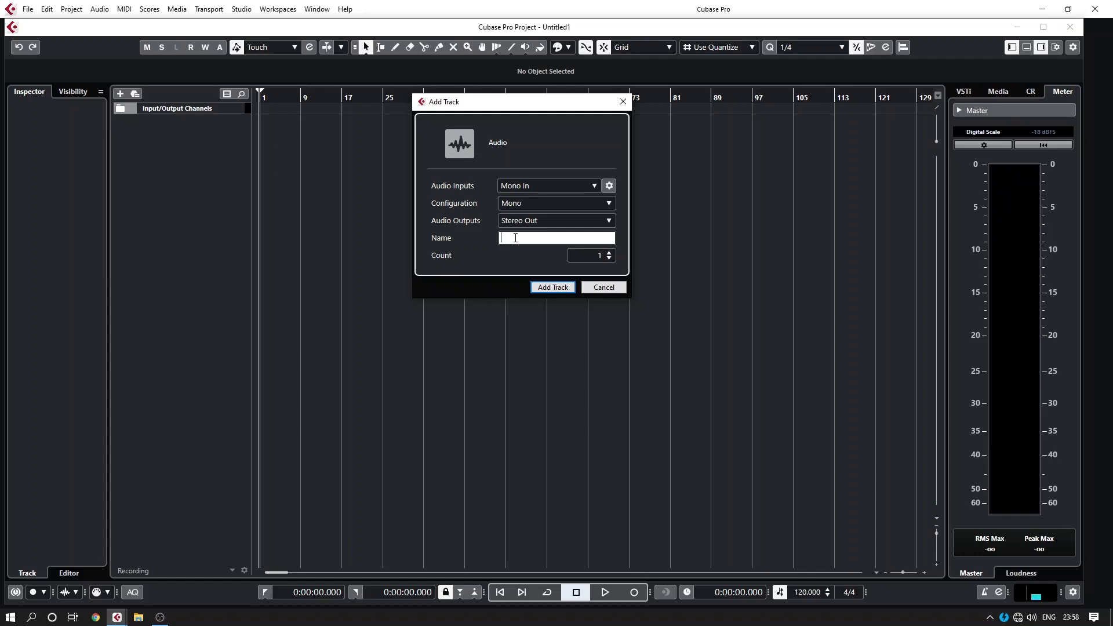
{"action": "type", "text": "Take 1"}
{"action": "left_click", "coordinate": [554, 288]}
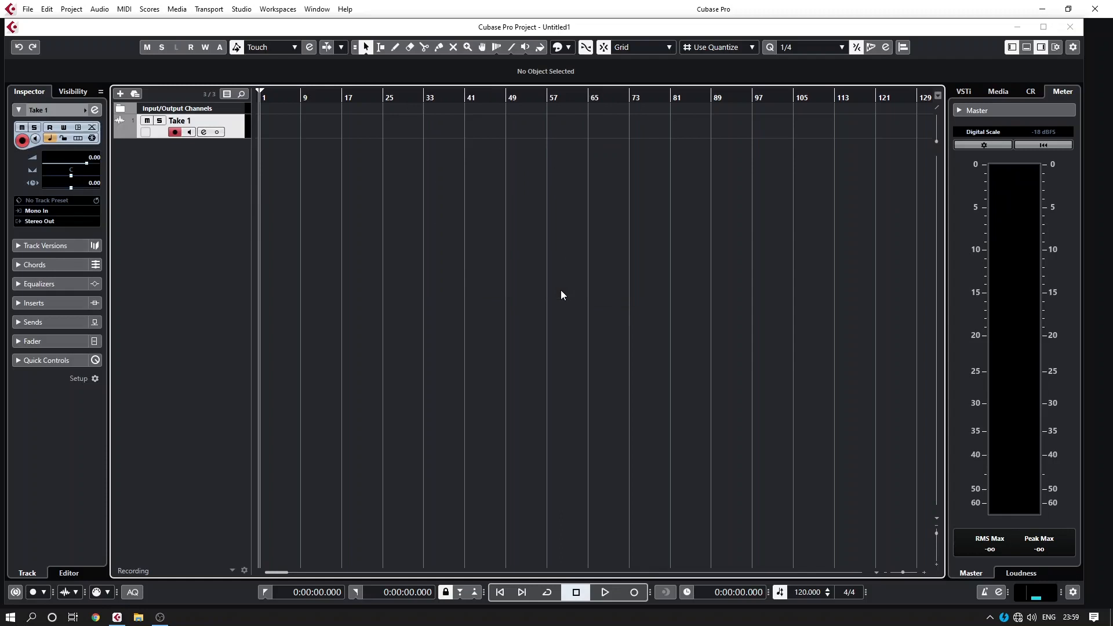
Increase the Take 1 track's height and toggle its Record Enable, leaving the track armed for recording.
{"action": "left_click", "coordinate": [937, 549]}
{"action": "left_click", "coordinate": [937, 549]}
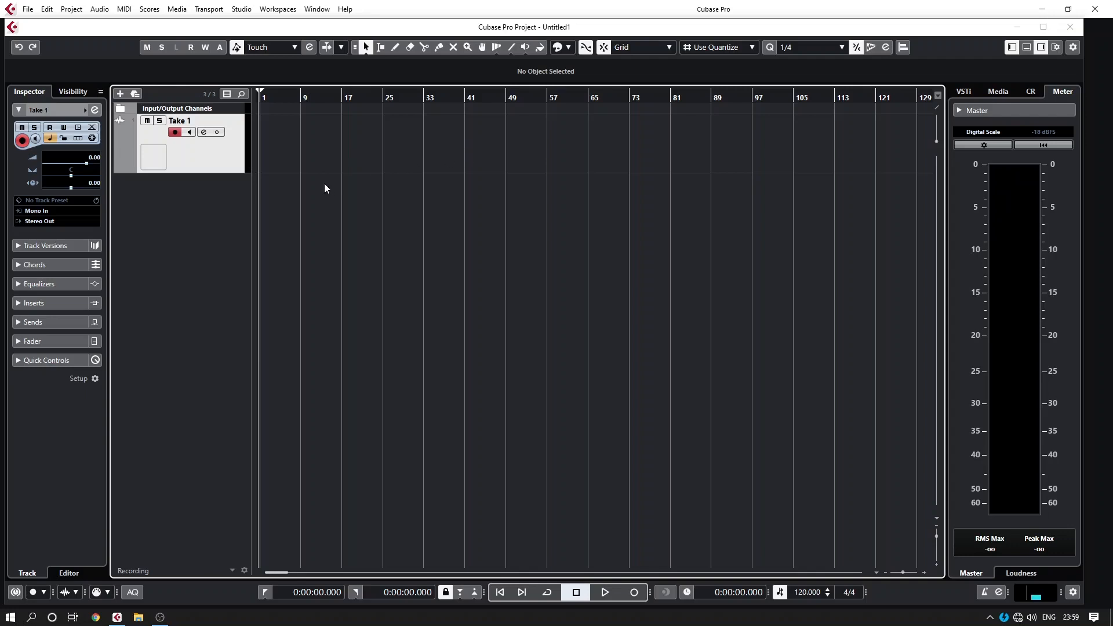
{"action": "left_click", "coordinate": [175, 133]}
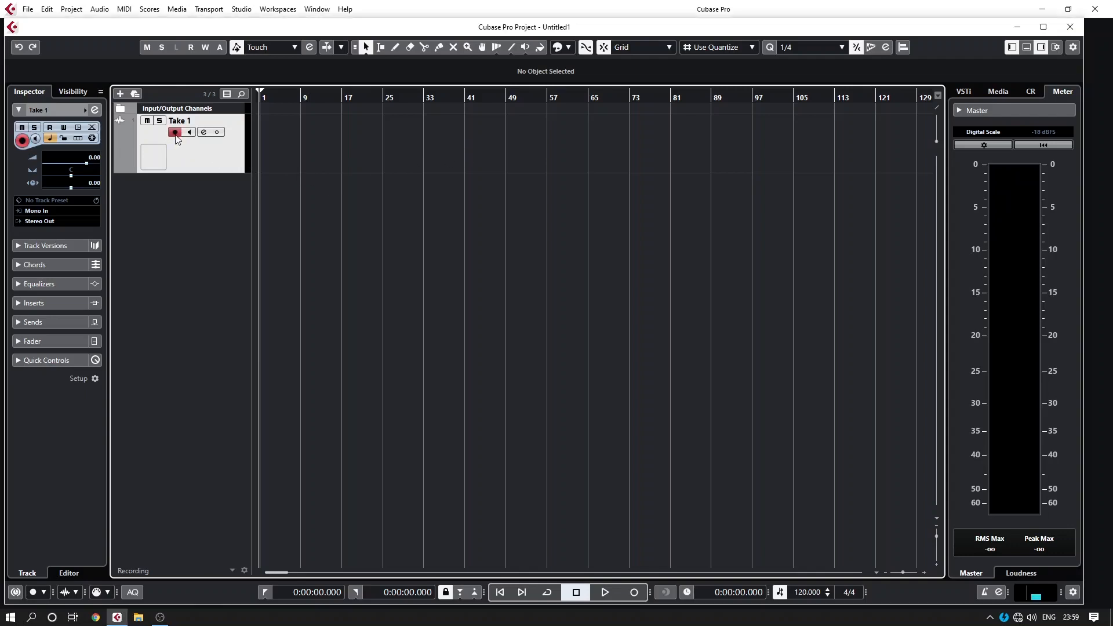
{"action": "left_click", "coordinate": [176, 134]}
{"action": "left_click", "coordinate": [176, 133]}
Test input monitoring on the Take 1 track to check the incoming signal, leaving monitoring switched off.
{"action": "left_click", "coordinate": [189, 132]}
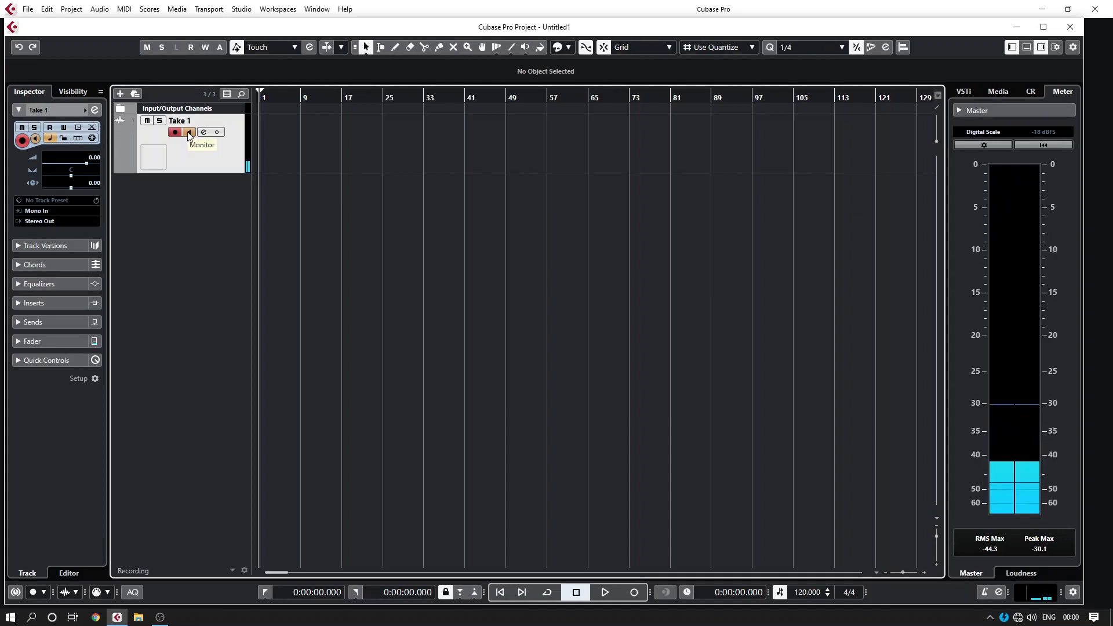
{"action": "left_click", "coordinate": [189, 133]}
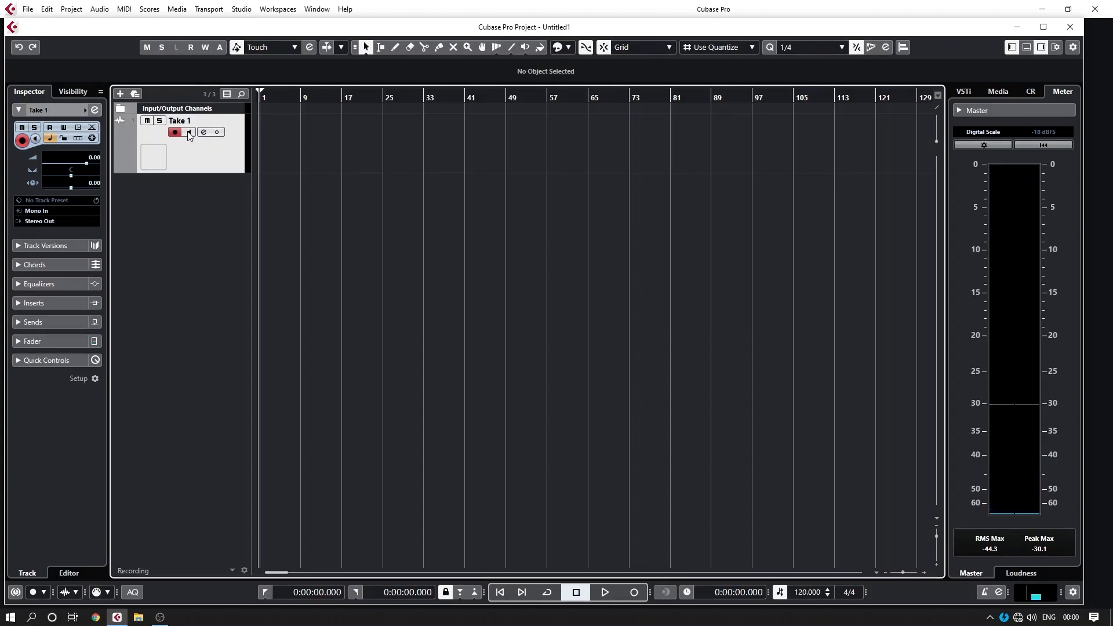
{"action": "left_click", "coordinate": [189, 133]}
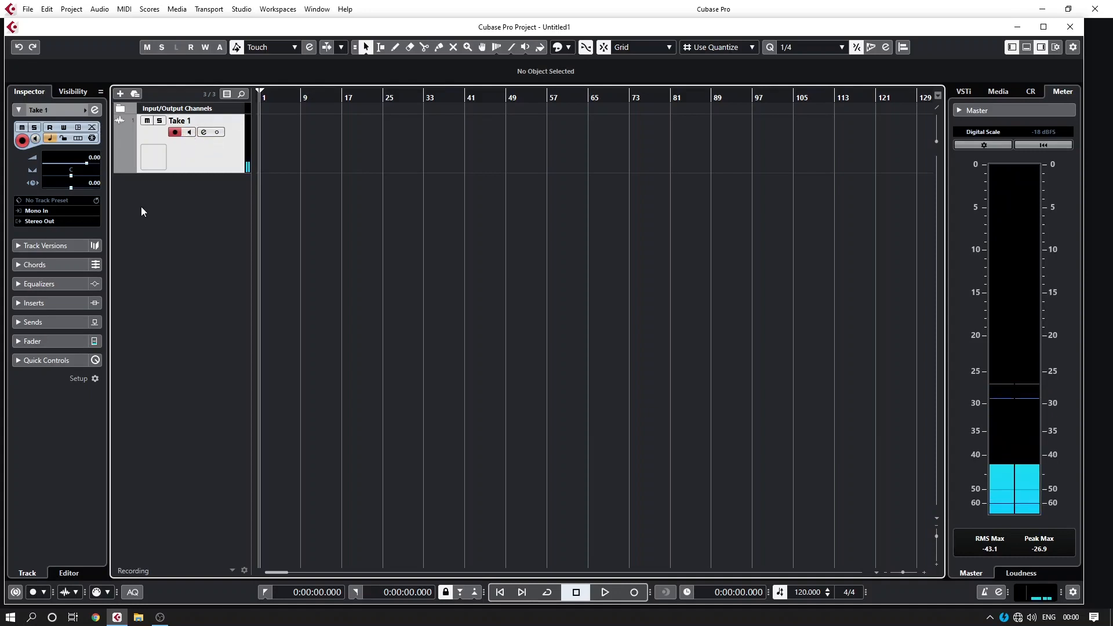
Record about 40 seconds of audio on the Take 1 track from the project start, stop recording and deselect the recorded event.
{"action": "left_click", "coordinate": [635, 594]}
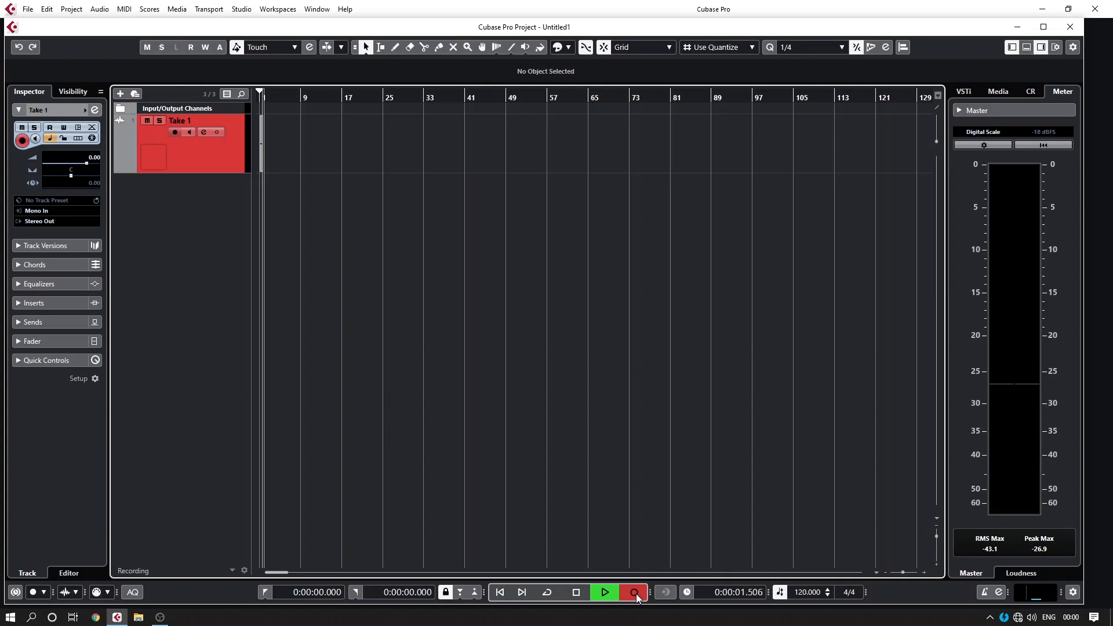
{"action": "key", "text": "h"}
{"action": "key", "text": "h"}
{"action": "key", "text": "h"}
{"action": "key", "text": "h"}
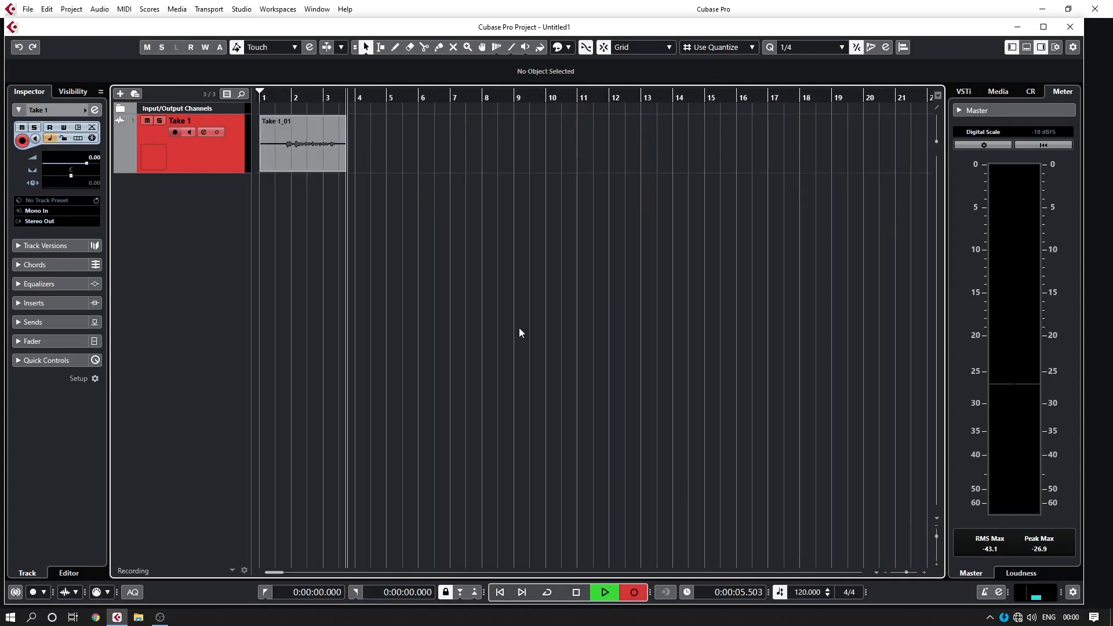
{"action": "key", "text": "g"}
{"action": "key", "text": "g"}
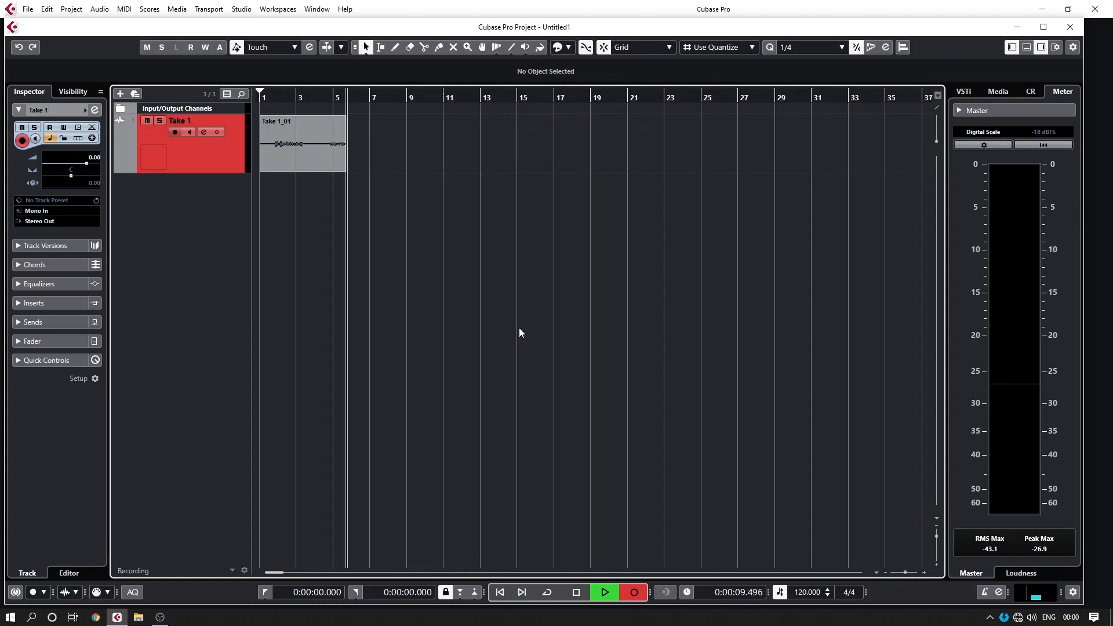
{"action": "key", "text": "g"}
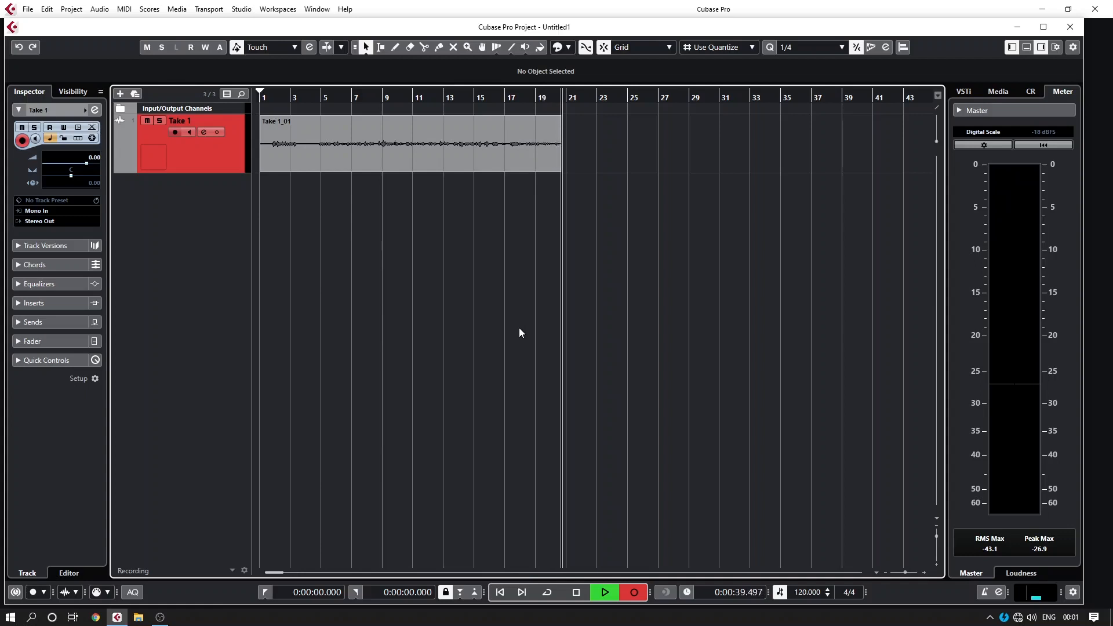
{"action": "key", "text": "space"}
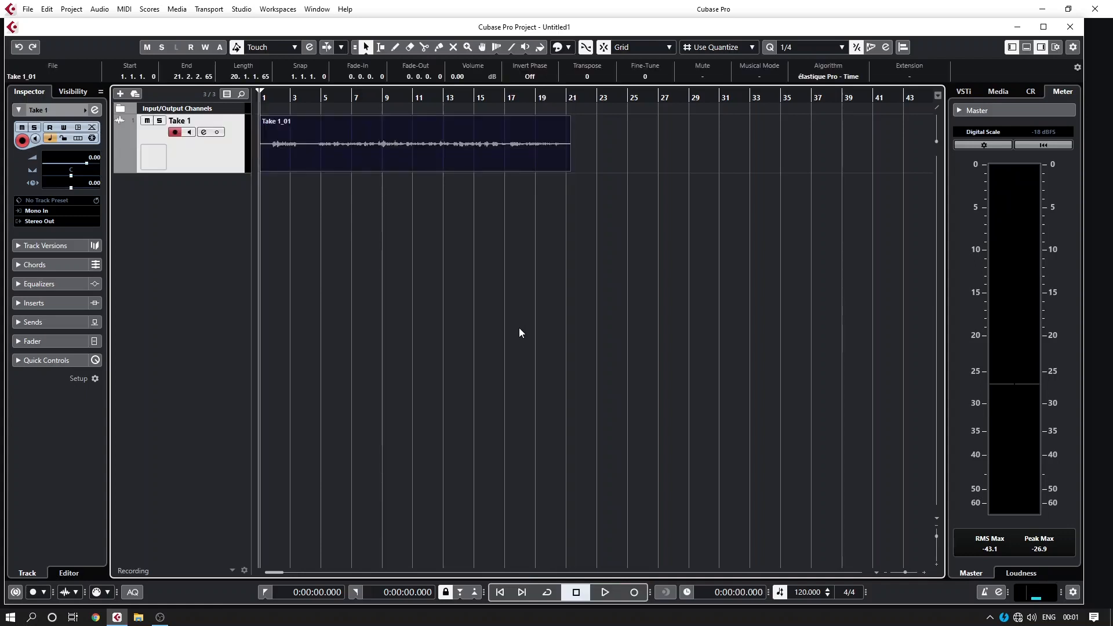
{"action": "left_click", "coordinate": [537, 326]}
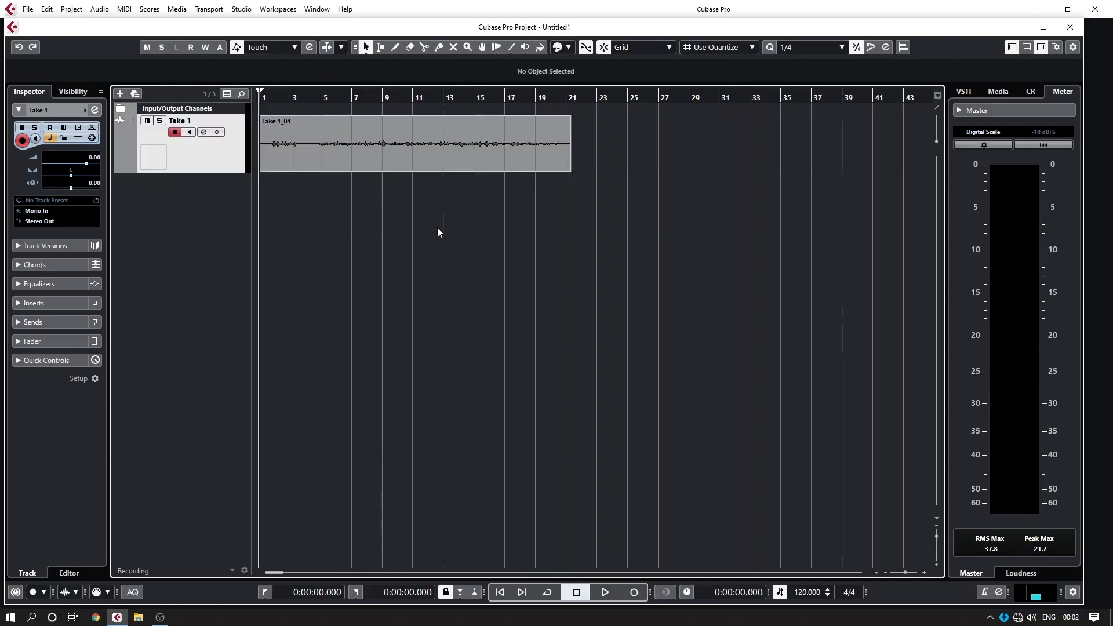
Play back the Take 1 recording from the project start to near its end, and stop playback.
{"action": "key", "text": "h"}
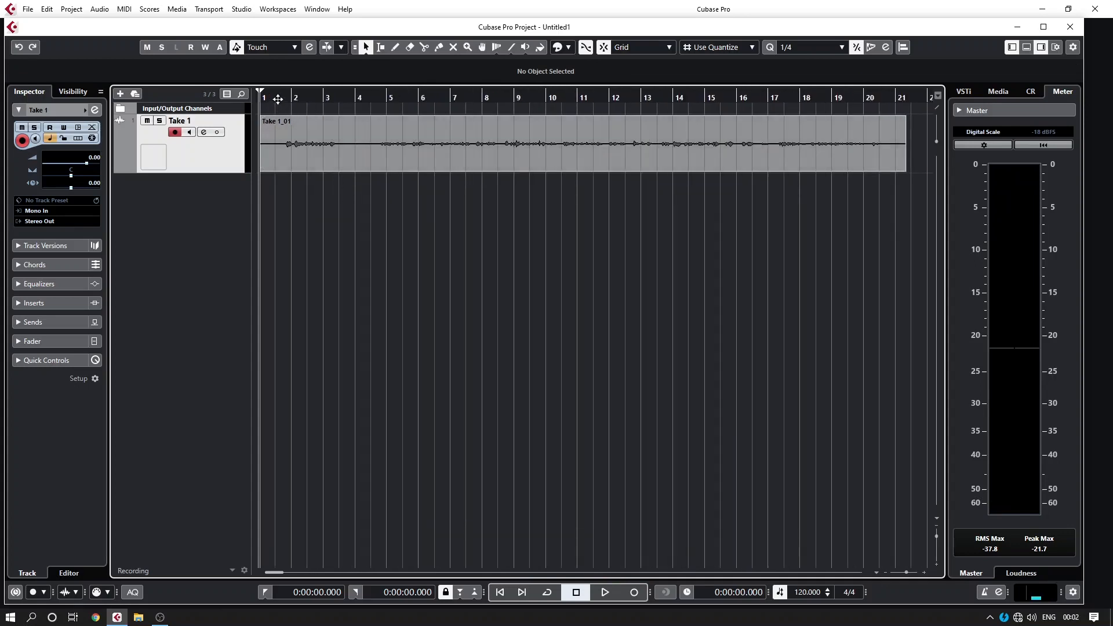
{"action": "key", "text": "space"}
{"action": "key", "text": "g"}
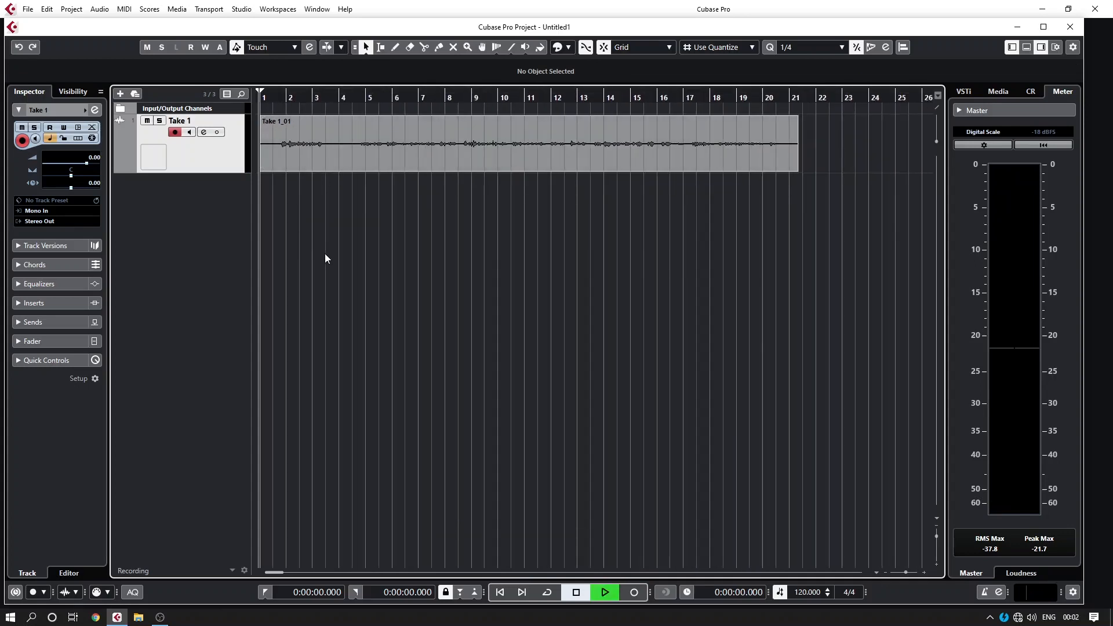
{"action": "key", "text": "g"}
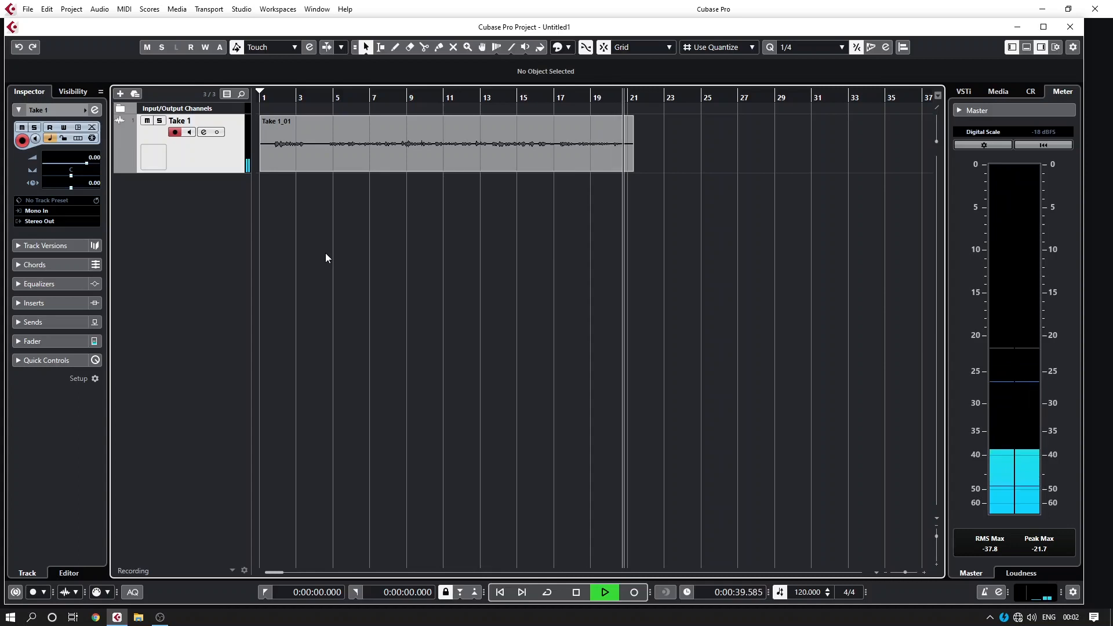
{"action": "key", "text": "space"}
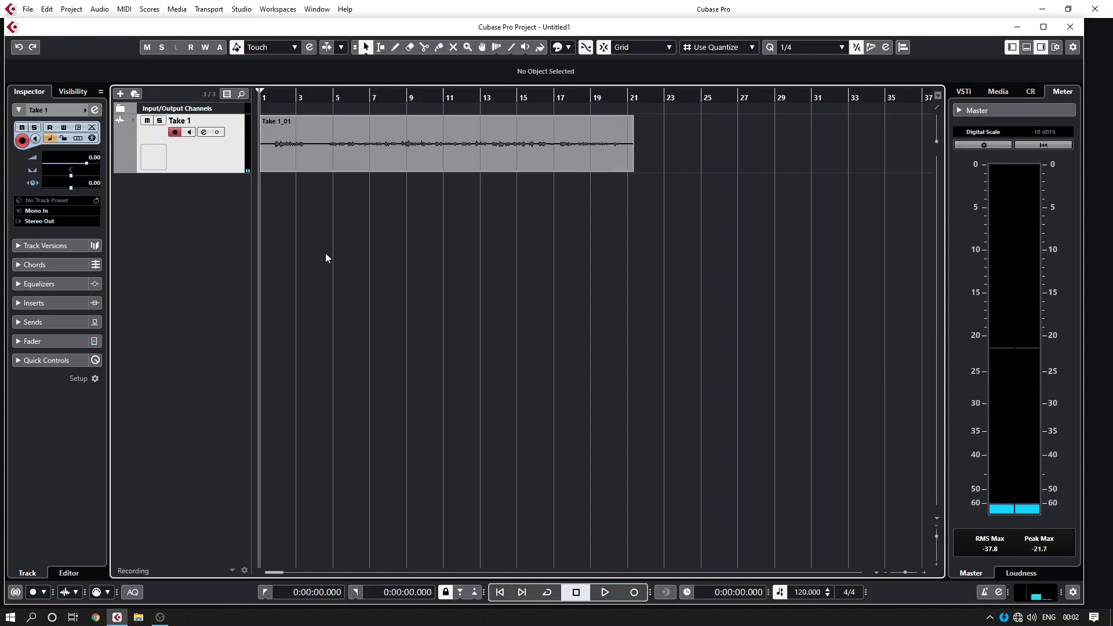